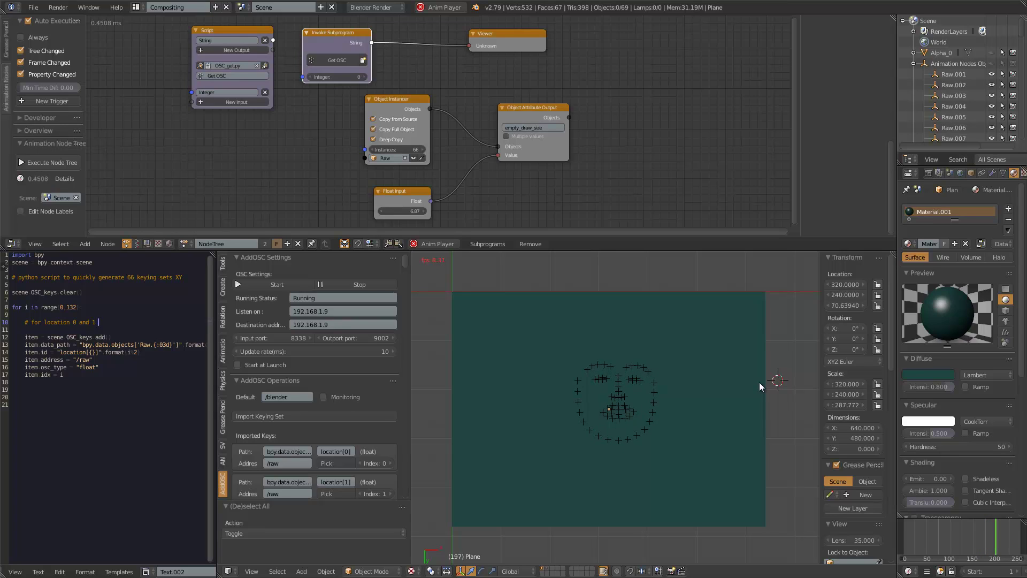
Step: Scroll the AddOSC Imported Keys list and nudge the text editor border wider
scroll(775, 375, up, 1)
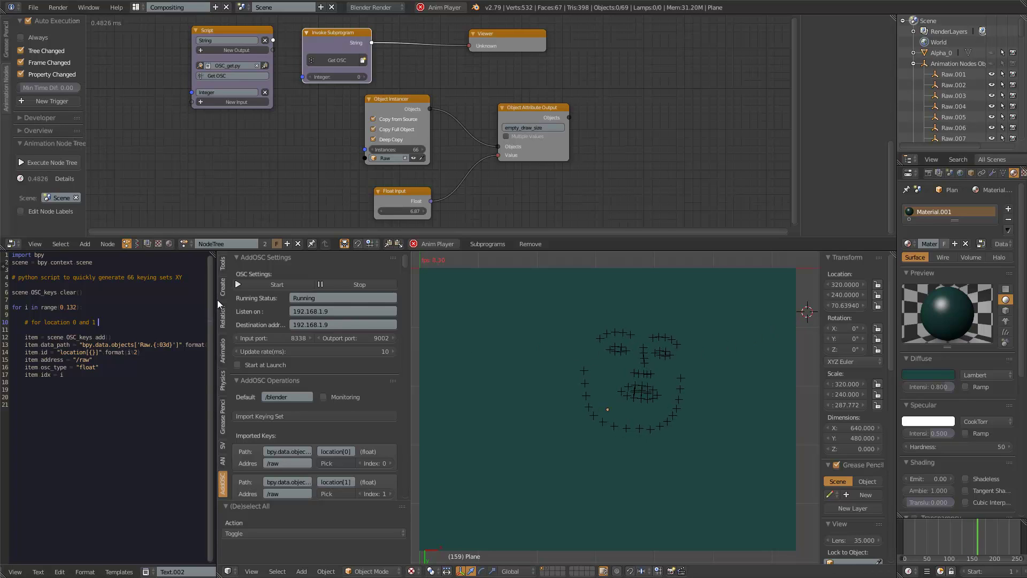
drag(216, 300, 238, 298)
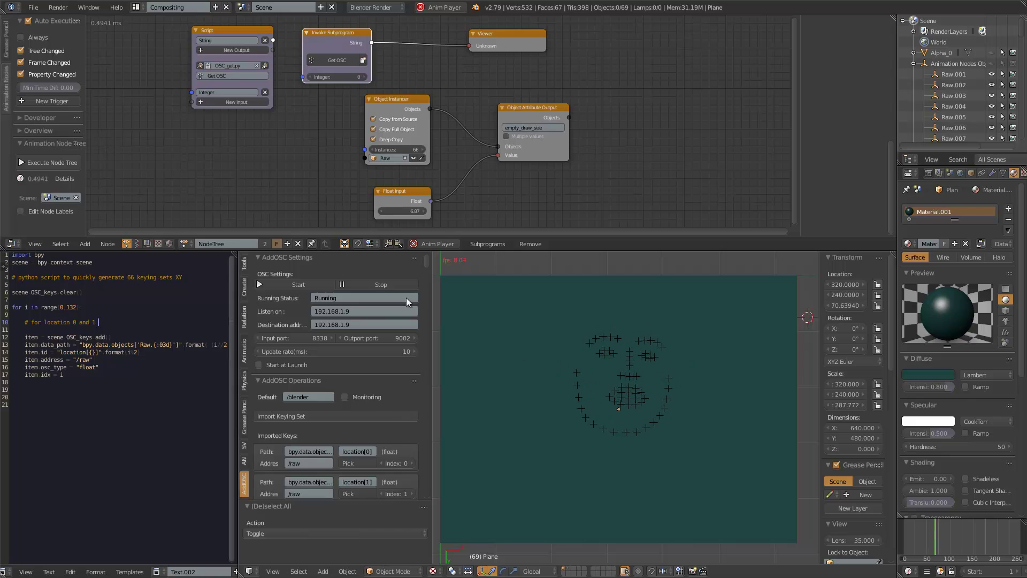
drag(428, 258, 438, 229)
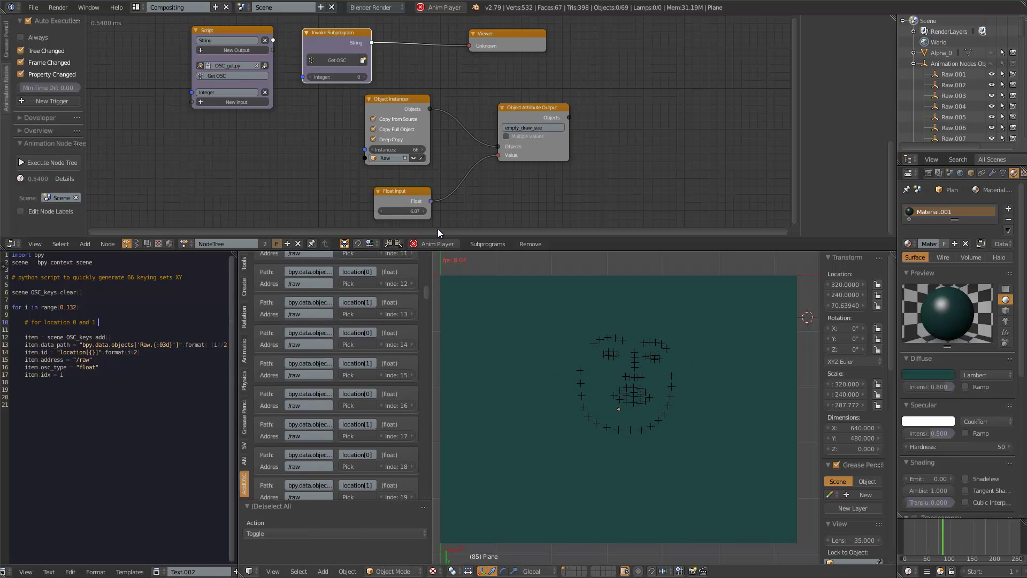
mouse_move(425, 265)
mouse_down()
mouse_move(424, 301)
mouse_move(434, 258)
mouse_up()
scroll(335, 392, down, 2)
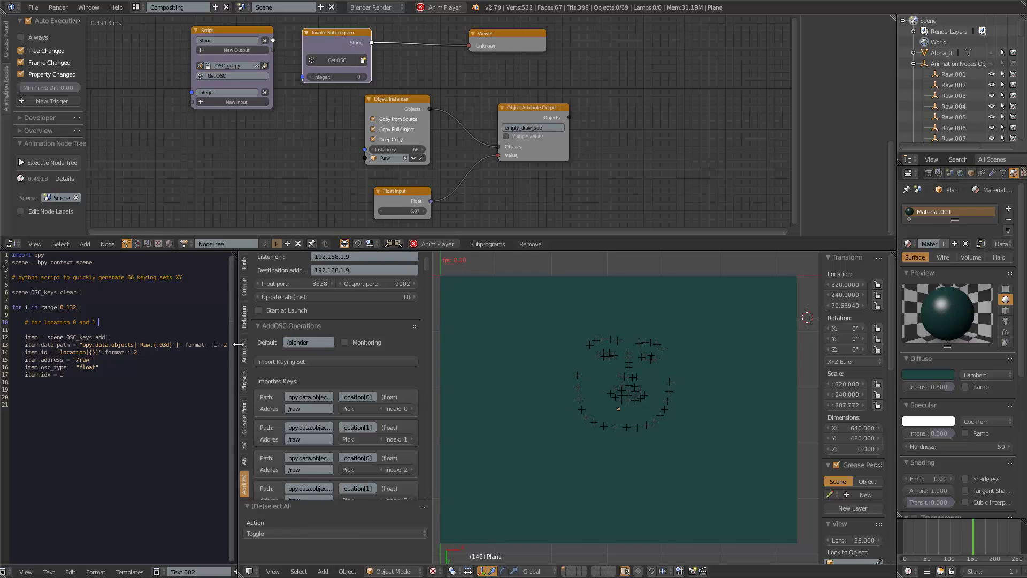
Step: Widen the text editor to reveal the full keying-set script, then select and deselect its lines
drag(238, 345, 327, 343)
click(196, 340)
ctrl+scroll(195, 340, up, 1)
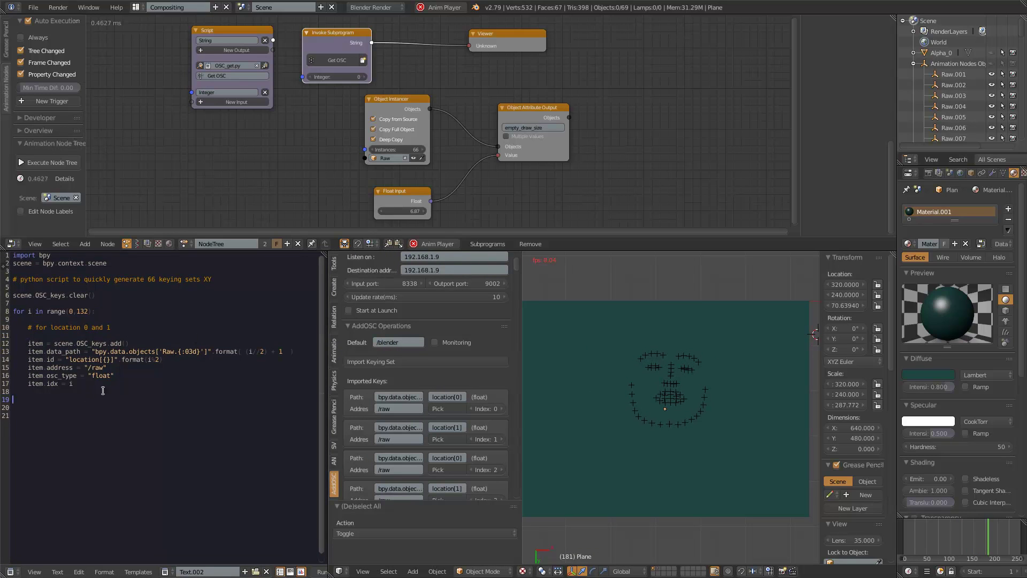
drag(103, 391, 26, 271)
click(25, 273)
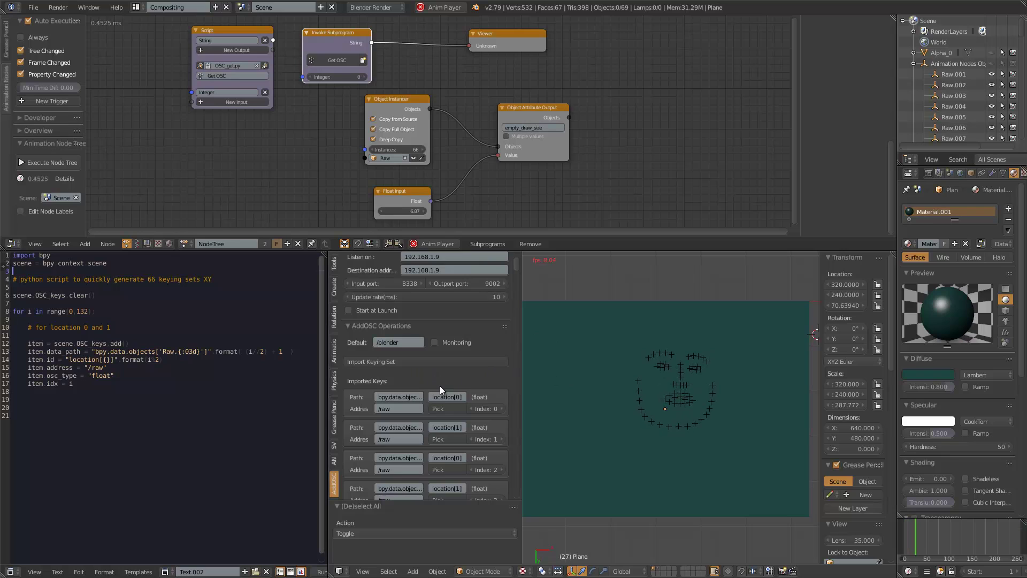
Step: Select the Raw.029 face point and nudge the Object Instancer node into closer view
right_click(685, 367)
middle_drag(551, 196, 566, 196)
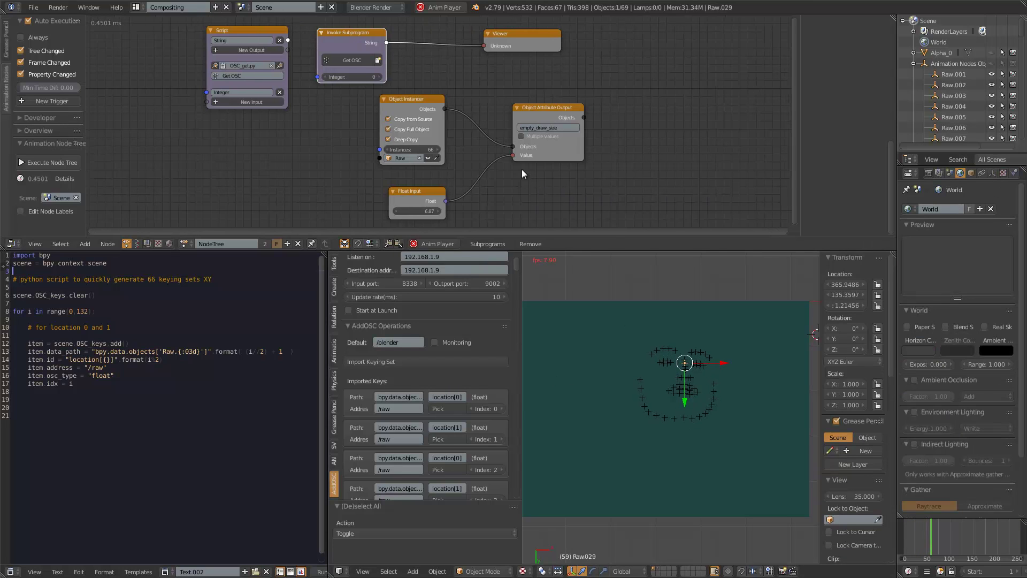
right_click(411, 100)
drag(411, 98, 420, 99)
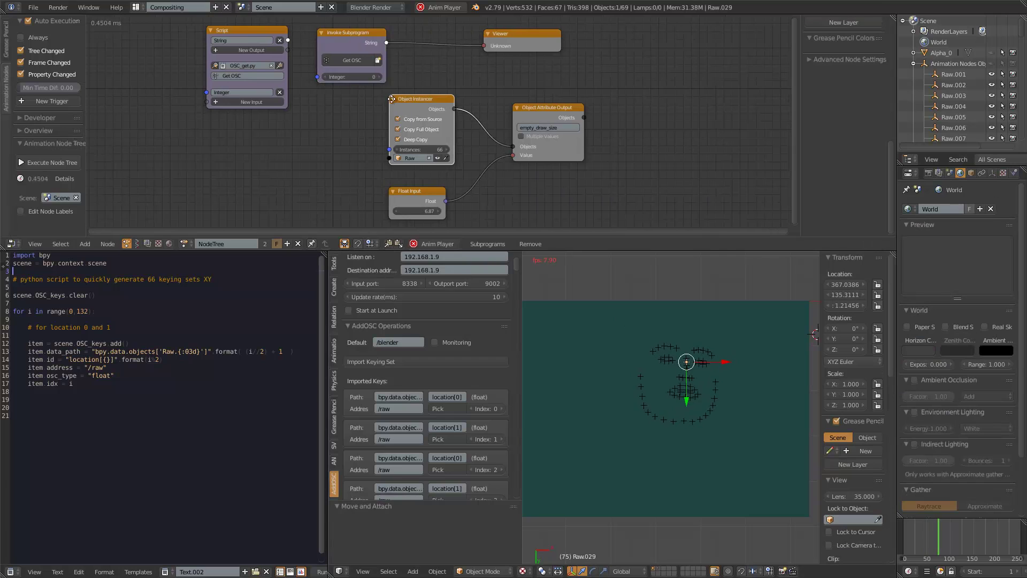
middle_drag(420, 98, 336, 80)
scroll(336, 79, up, 1)
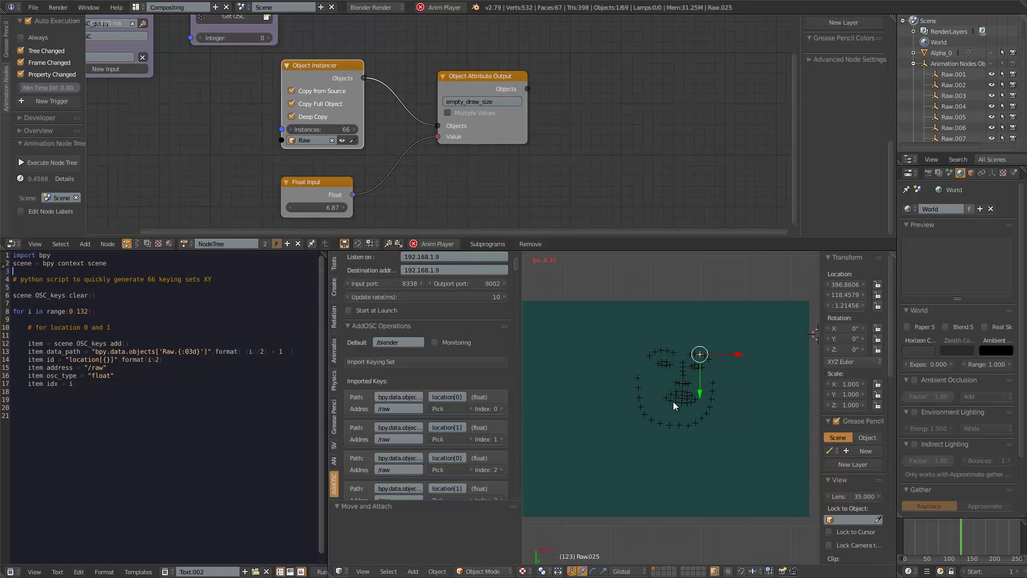
scroll(721, 378, up, 1)
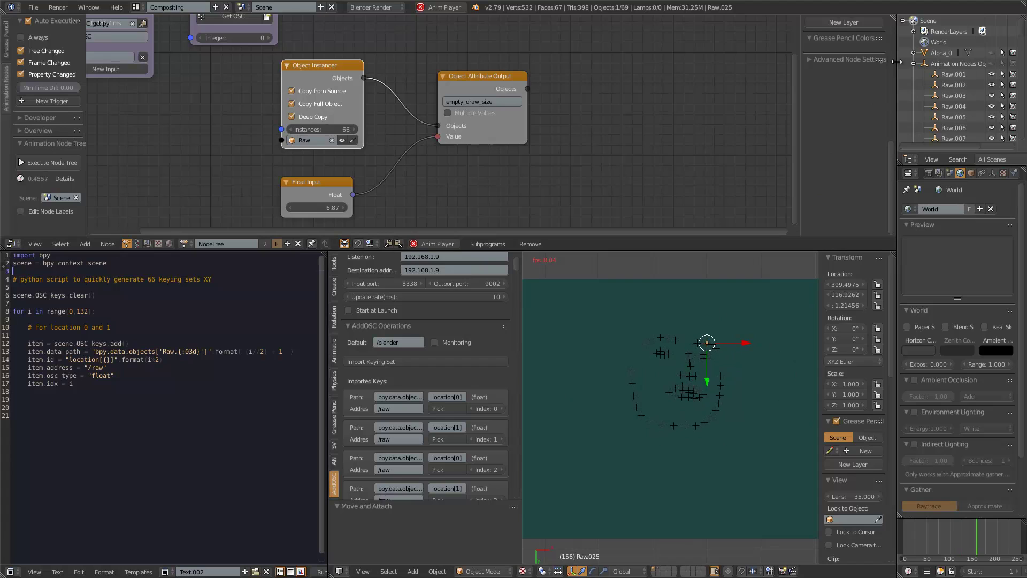
Step: Widen the outliner column to read the Raw objects list, then switch to camera view
drag(863, 60, 793, 59)
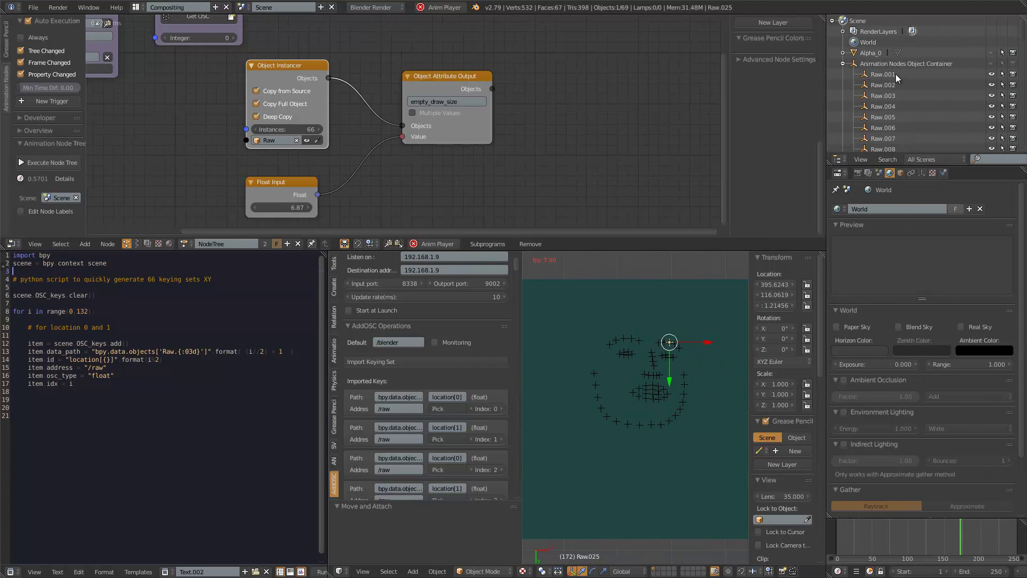
scroll(900, 102, down, 4)
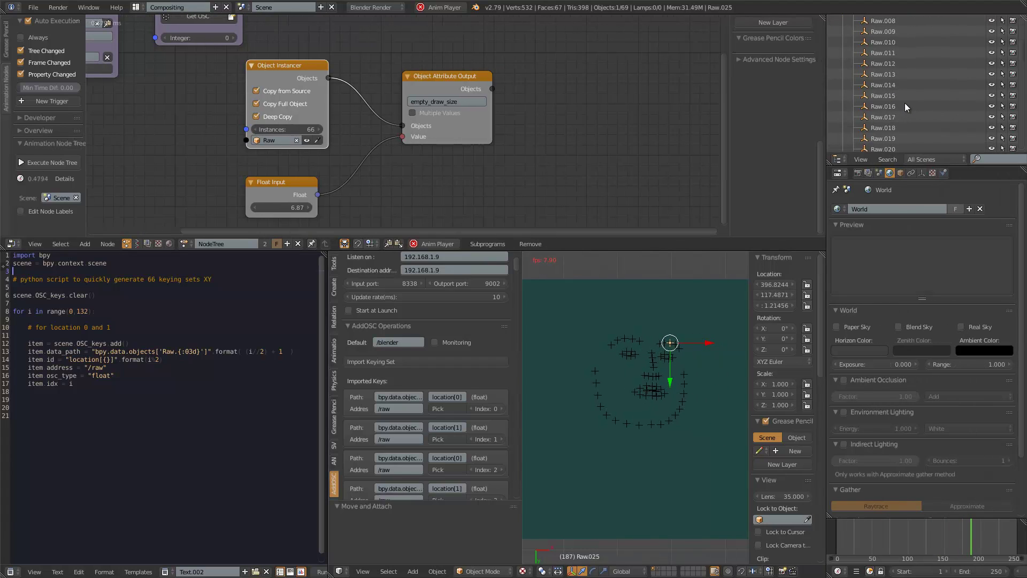
scroll(900, 92, up, 4)
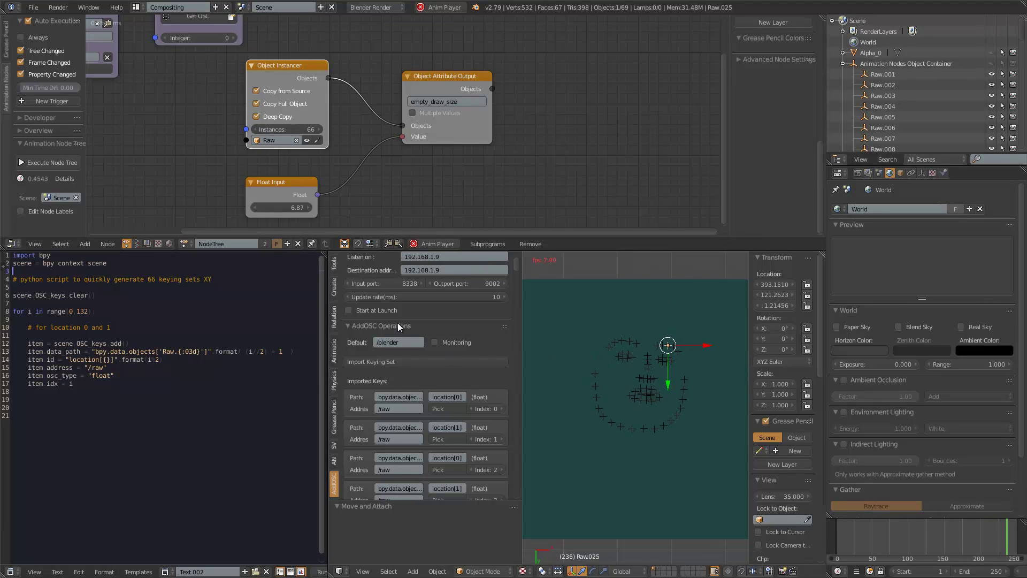
middle_drag(432, 134, 412, 131)
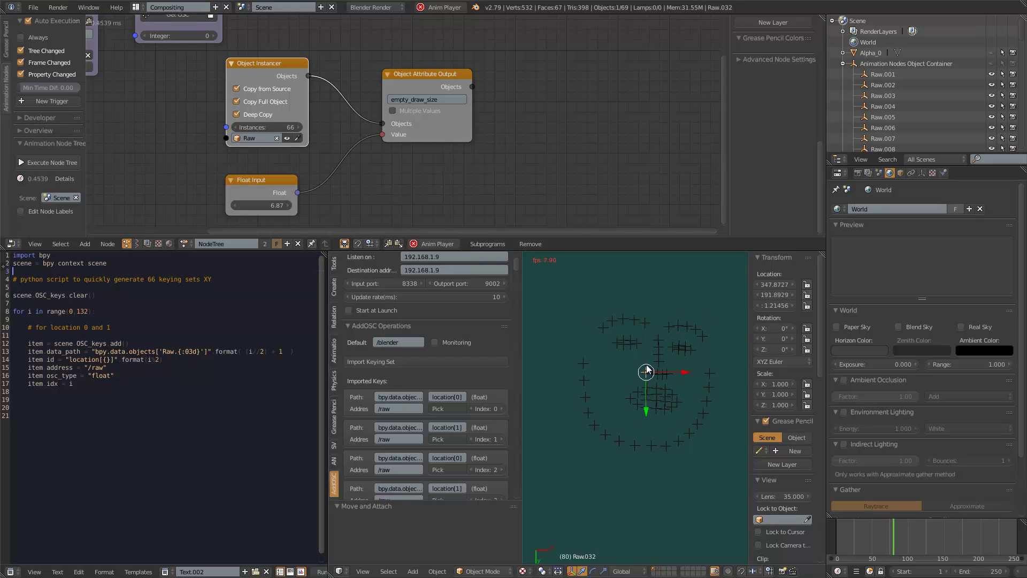
key(KP_0)
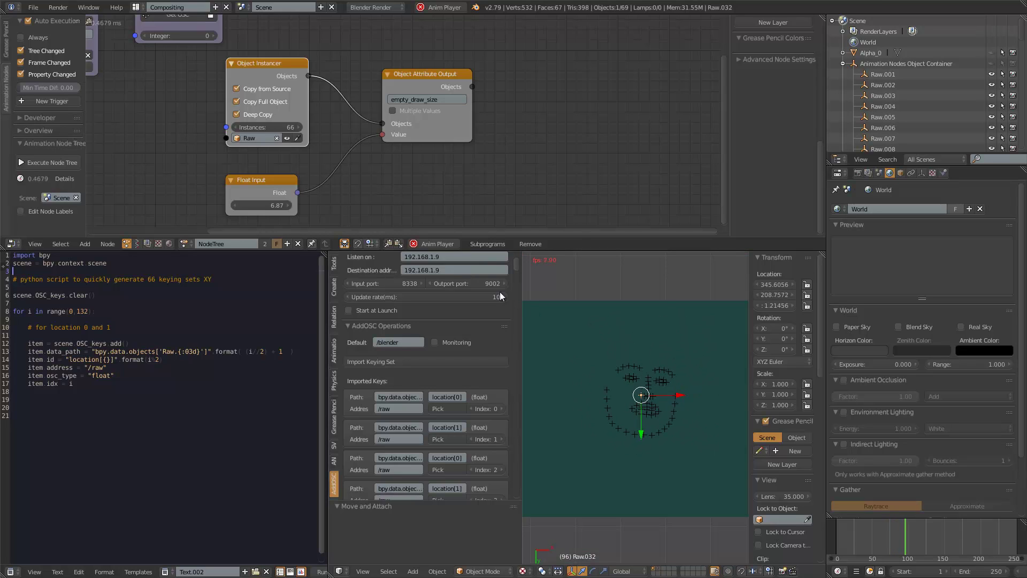
Step: Collapse the OSC settings to enlarge the 3D view and select the Raw.054, then Raw.017 points
drag(508, 285, 407, 267)
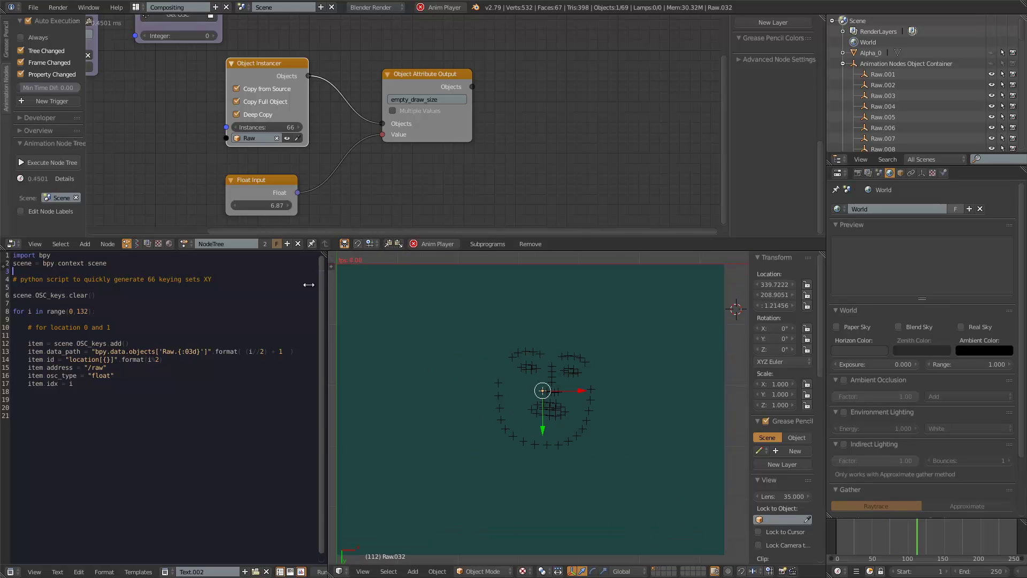
scroll(410, 265, down, 1)
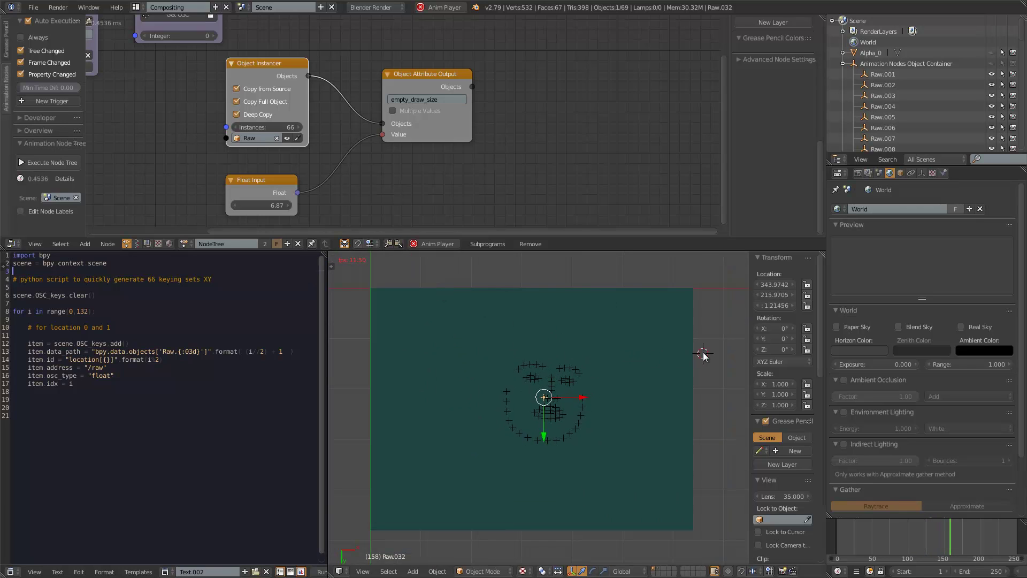
scroll(592, 412, up, 2)
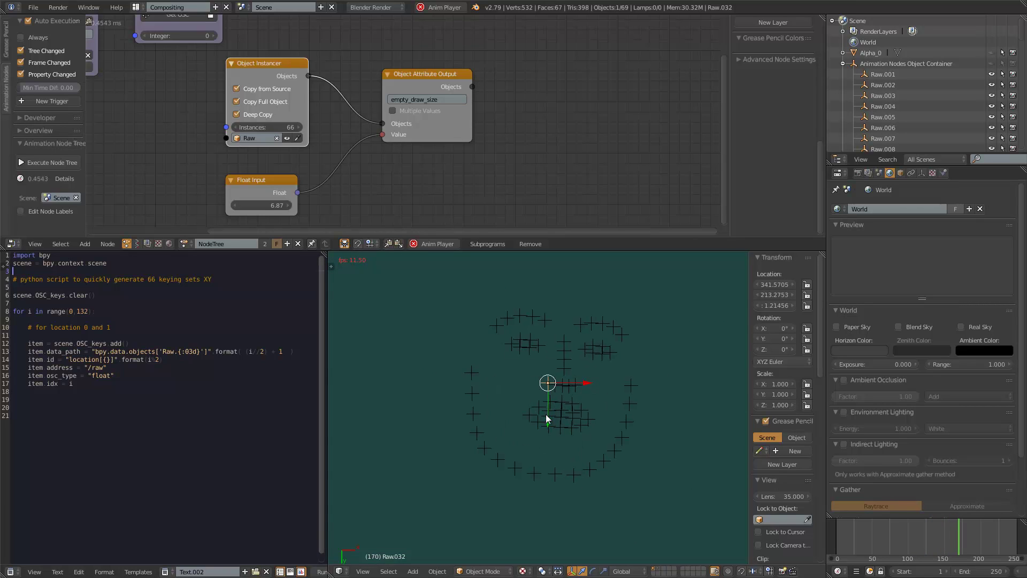
right_click(579, 415)
right_click(621, 392)
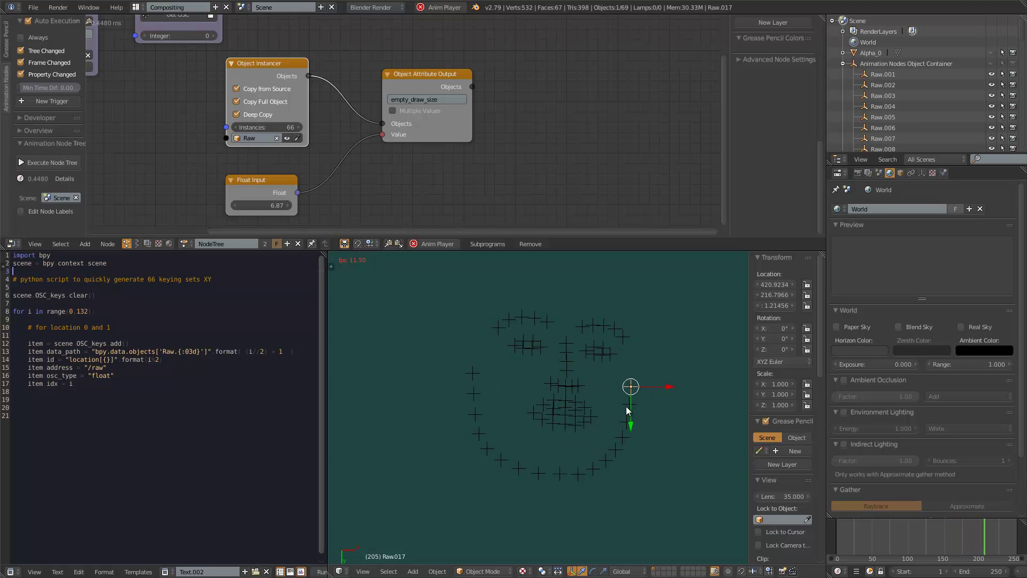
Step: Pan the node editor and move the Invoke Subprogram node up beside the Script node
ctrl+scroll(449, 172, left, 6)
shift+scroll(448, 172, up, 3)
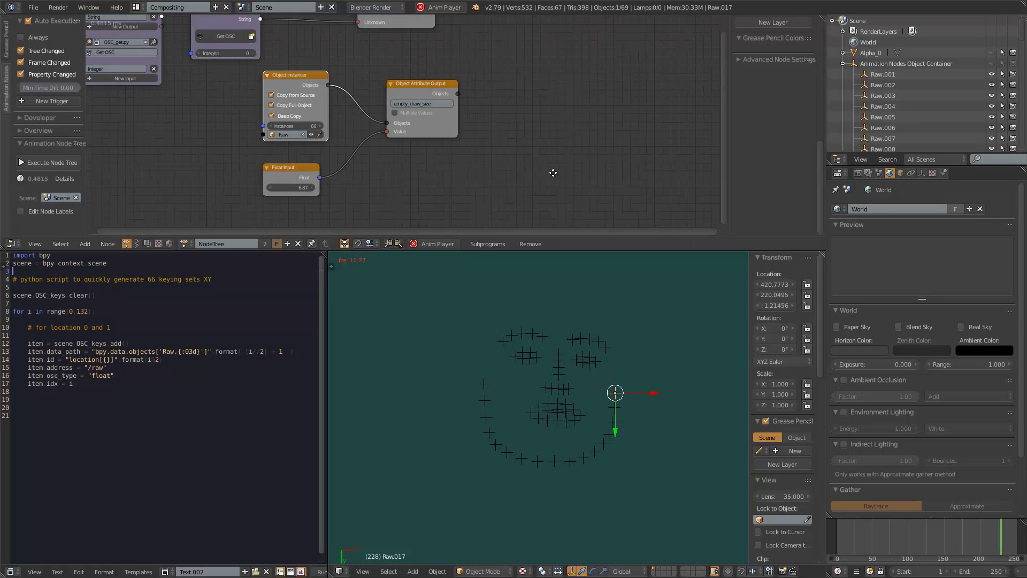
ctrl+scroll(301, 99, left, 2)
shift+scroll(260, 65, up, 3)
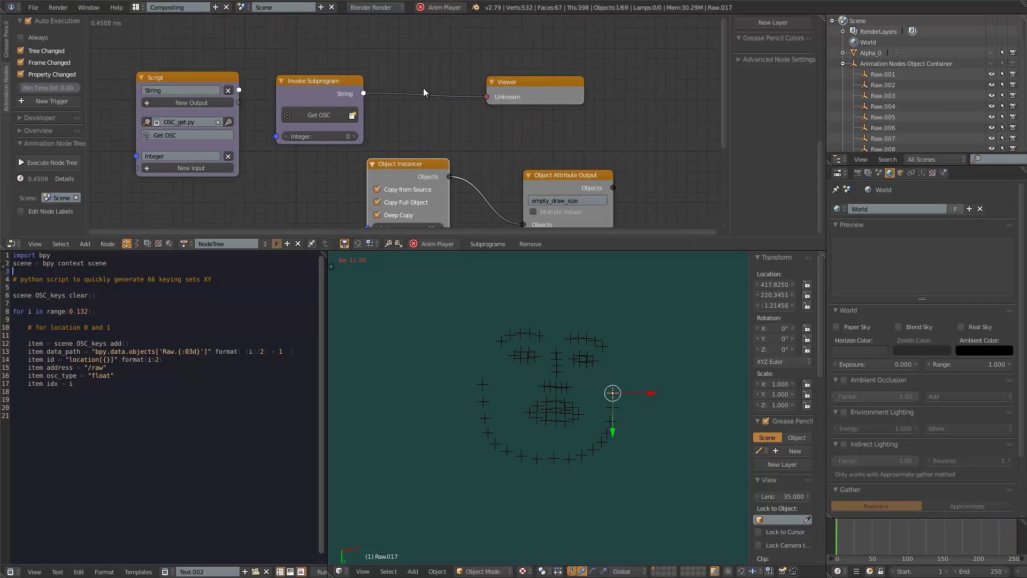
ctrl+scroll(299, 91, left, 3)
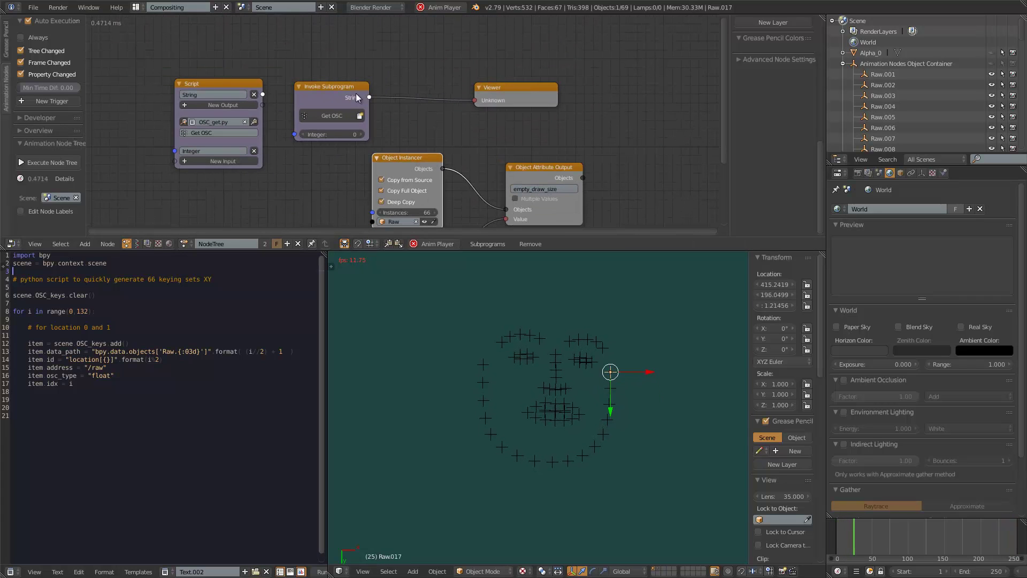
scroll(361, 92, down, 1)
drag(335, 81, 368, 73)
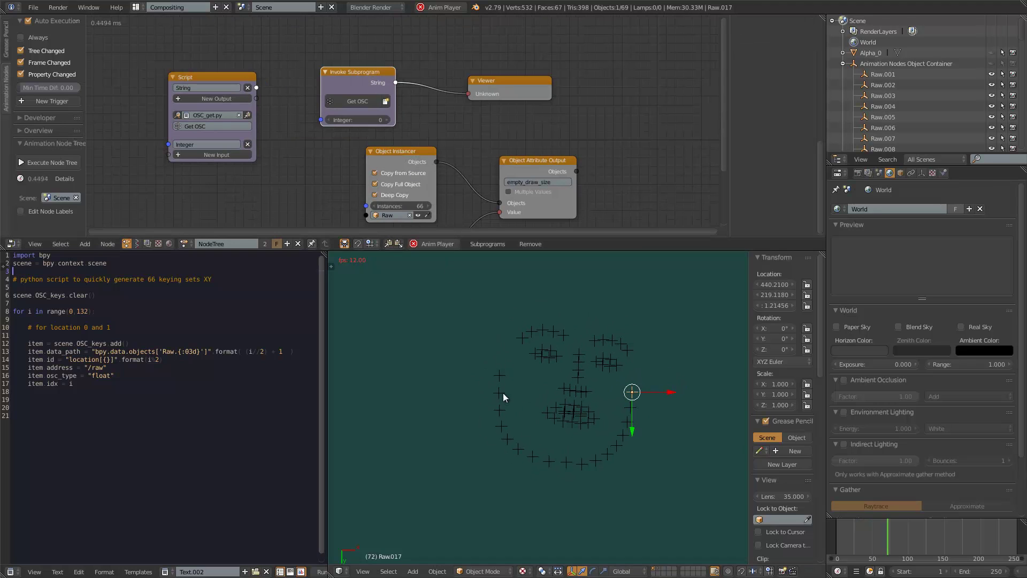
scroll(548, 412, down, 4)
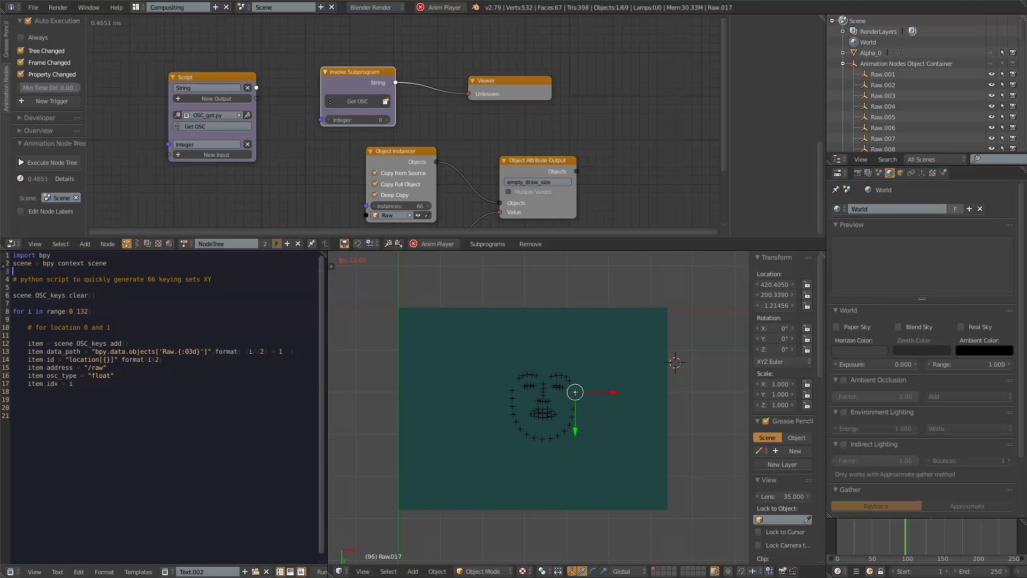
scroll(487, 357, down, 2)
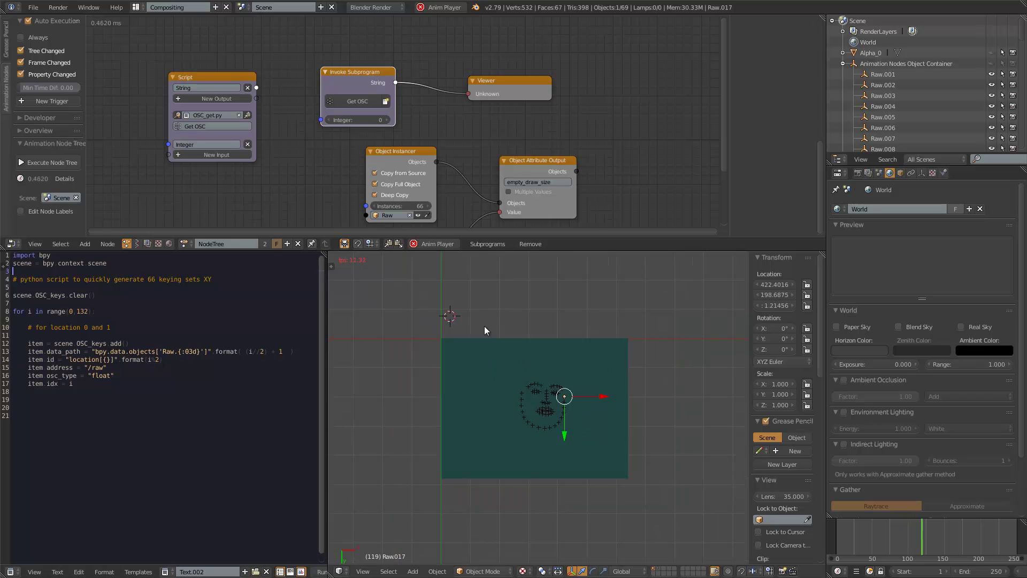
Step: Bring the Float Input node into view and drag its value from 6.87 down to 2.88
shift+middle_drag(430, 319, 481, 327)
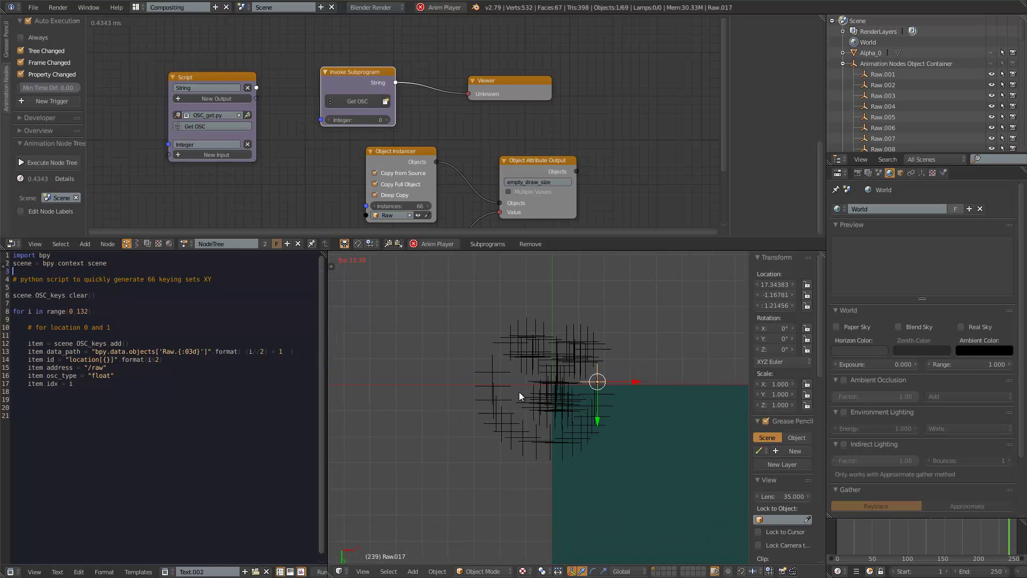
middle_drag(436, 197, 394, 135)
scroll(394, 139, up, 2)
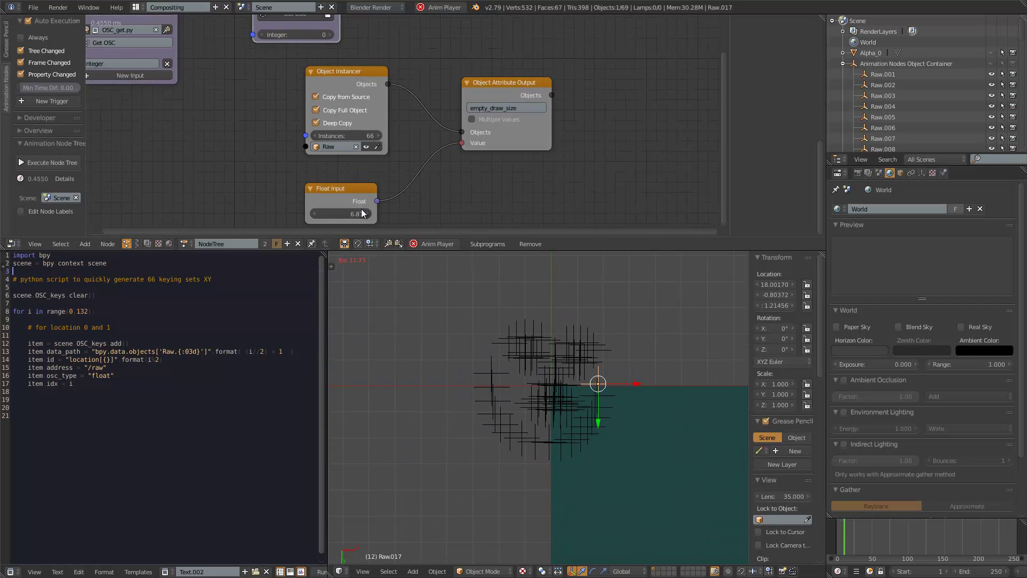
drag(346, 213, 243, 210)
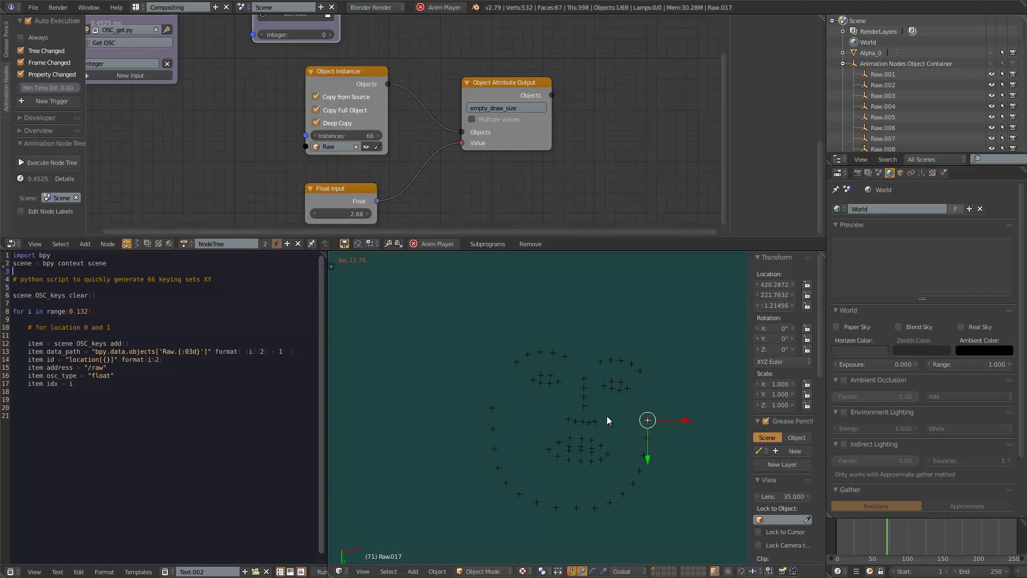
Step: Switch the node editor to the Sverchok tree NodeTree.001 and select all face points
click(137, 243)
click(186, 244)
click(209, 261)
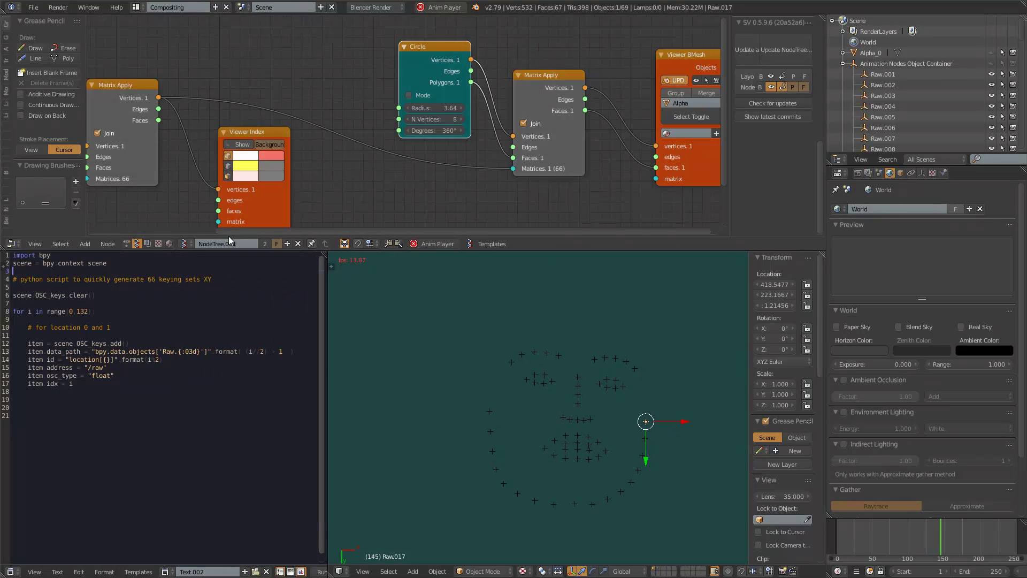
scroll(423, 177, down, 3)
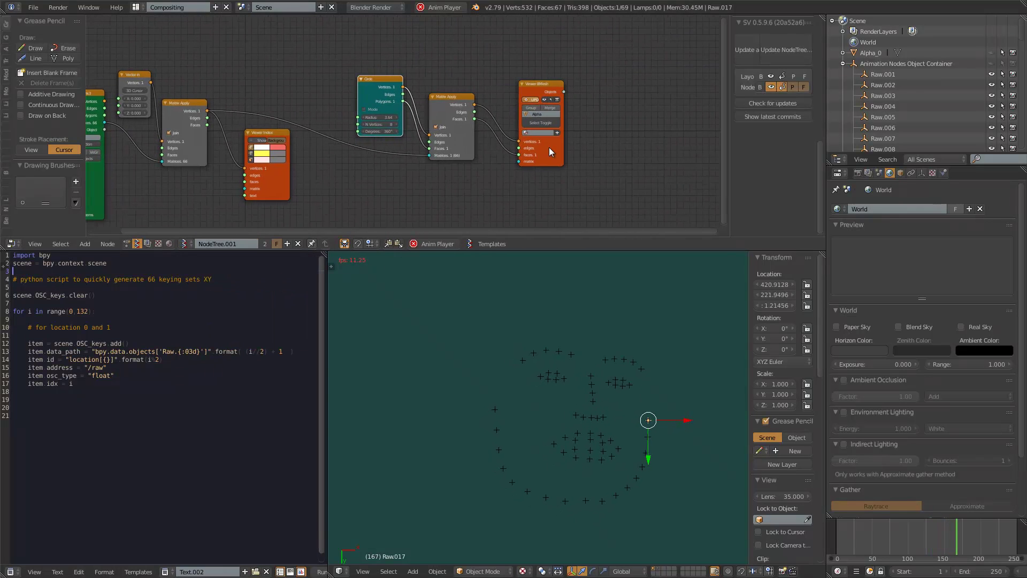
key(a)
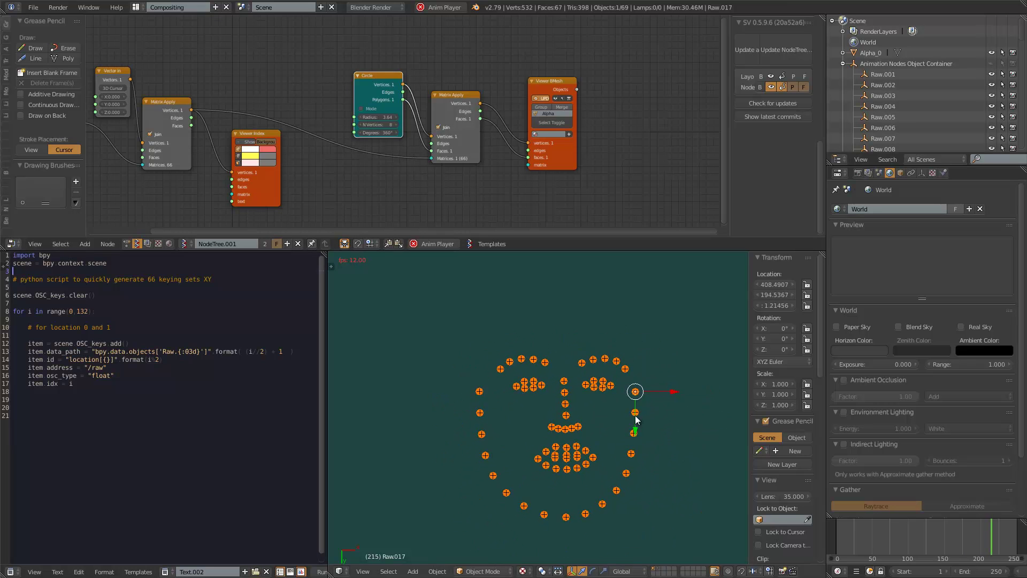
Step: Frame the Sverchok nodes and move the Vector in node up and left
middle_drag(245, 139, 394, 117)
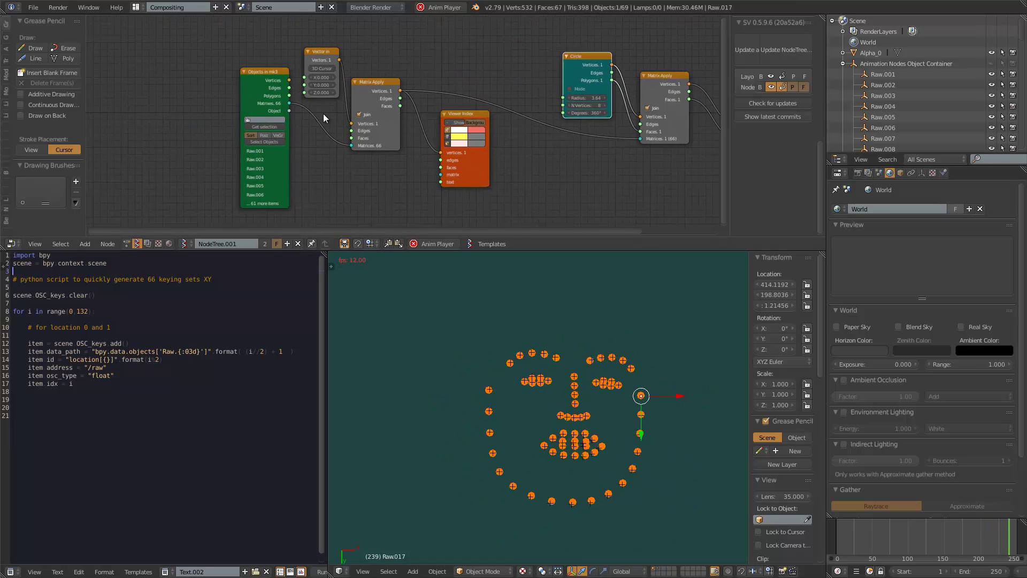
scroll(323, 113, up, 1)
drag(210, 81, 172, 56)
scroll(185, 59, up, 1)
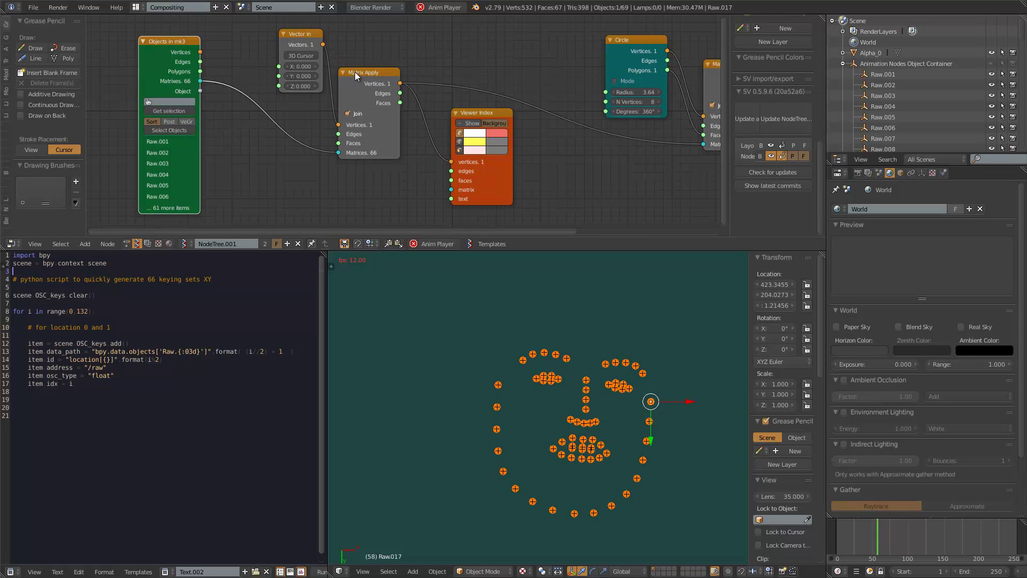
drag(298, 38, 282, 40)
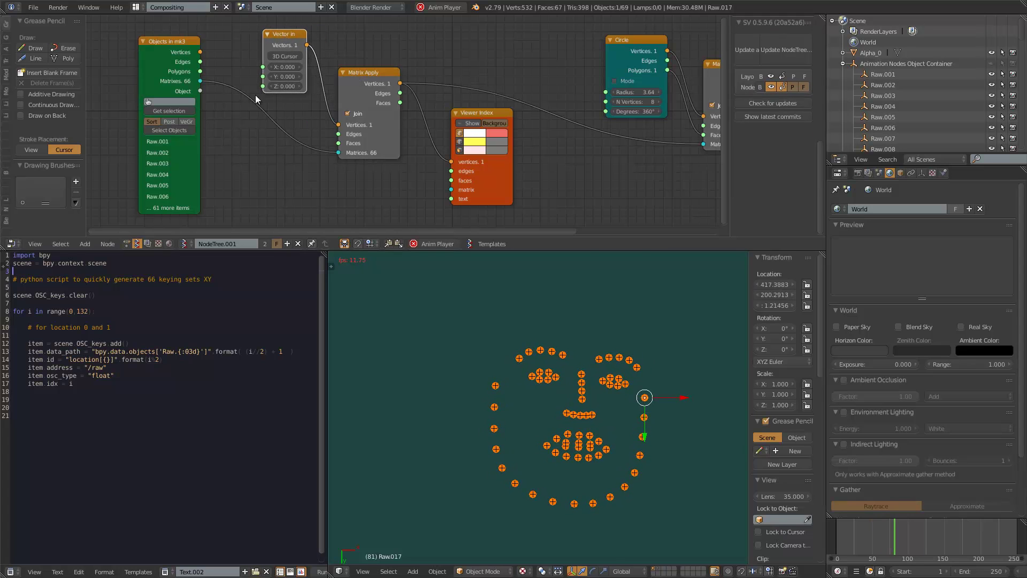
middle_drag(283, 74, 289, 79)
drag(291, 47, 278, 37)
Step: Move the Matrix Apply, Viewer Index and Circle nodes up and left to compact the layout
drag(371, 85, 358, 80)
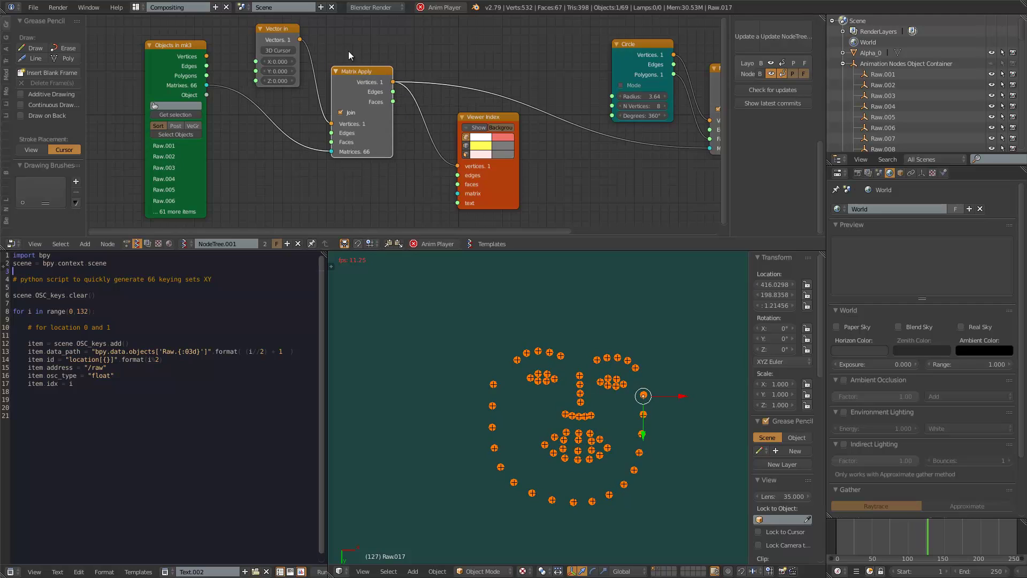
middle_drag(304, 99, 259, 96)
drag(420, 110, 391, 112)
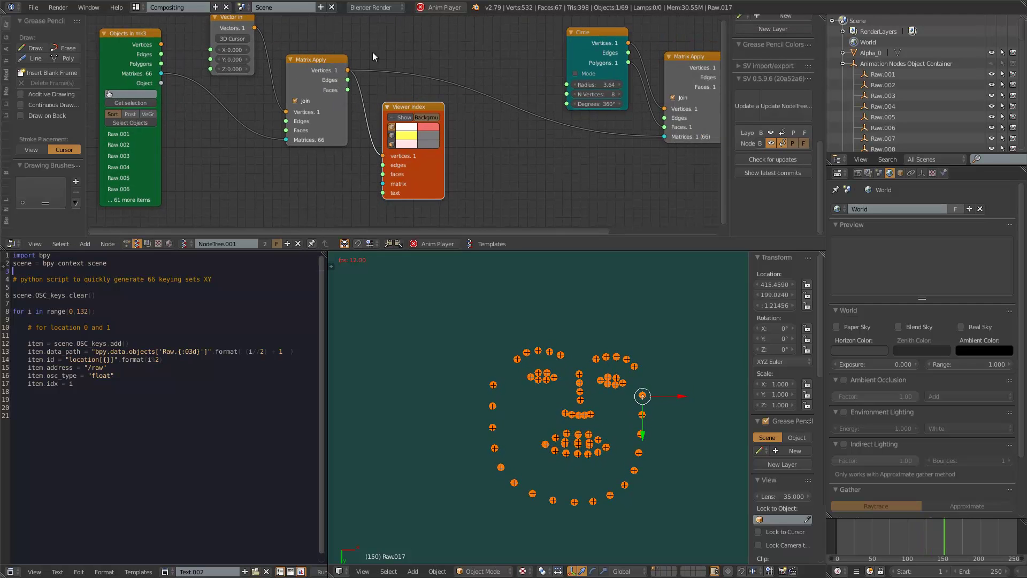
middle_drag(345, 86, 295, 85)
middle_drag(349, 62, 291, 66)
middle_drag(534, 43, 474, 47)
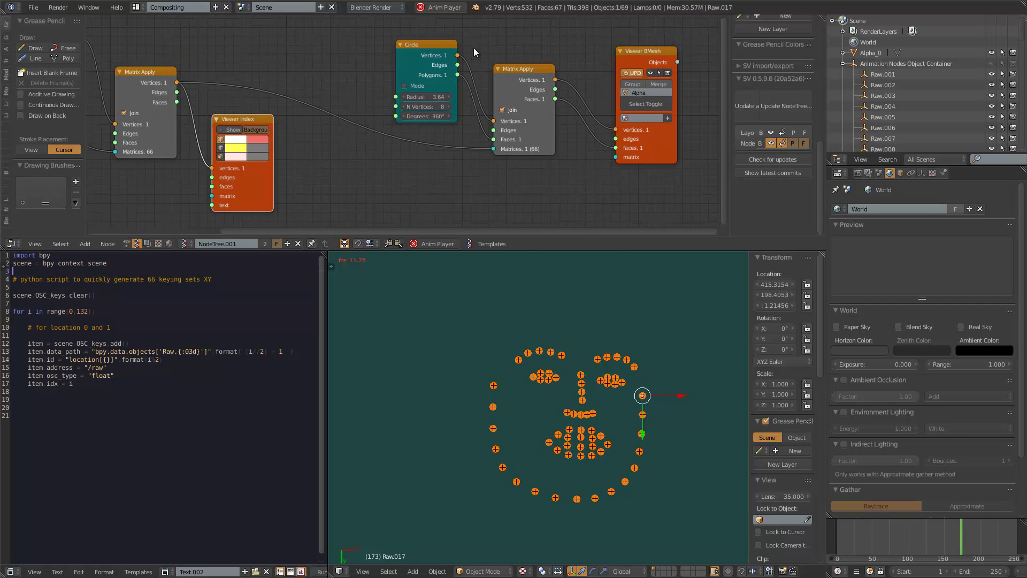
drag(432, 46, 402, 37)
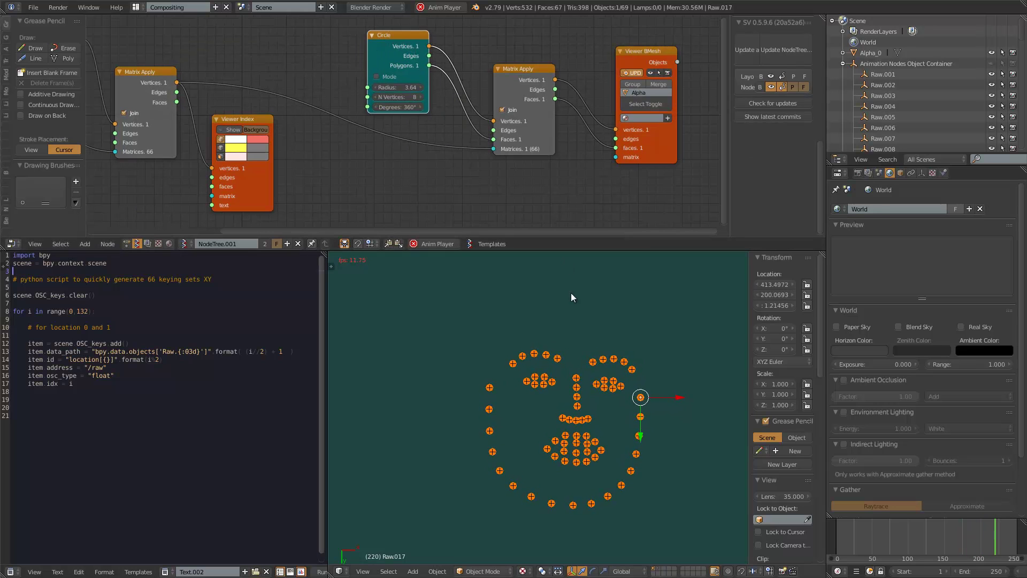
Step: Select the Alpha_0 dots object and drag its diffuse colour from orange to magenta
right_click(549, 362)
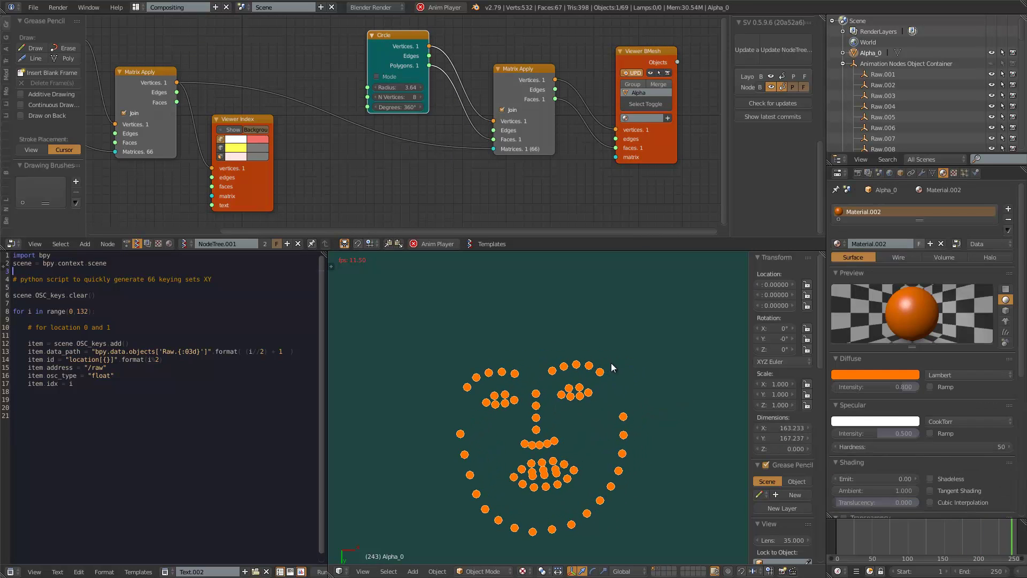
click(864, 373)
mouse_move(868, 292)
mouse_down()
mouse_move(845, 252)
mouse_move(912, 271)
mouse_move(905, 298)
mouse_up()
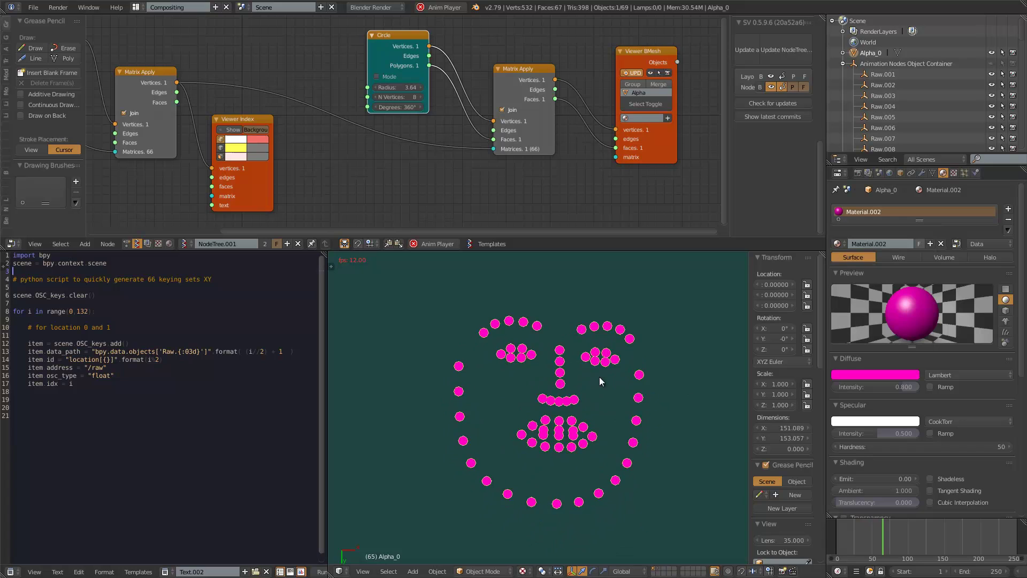
scroll(599, 384, down, 5)
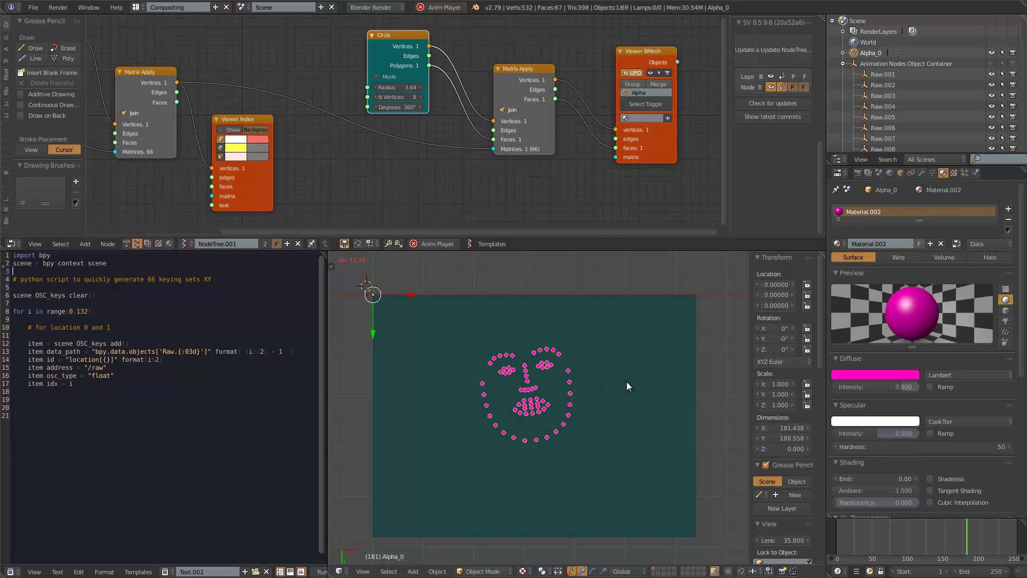
scroll(614, 371, up, 1)
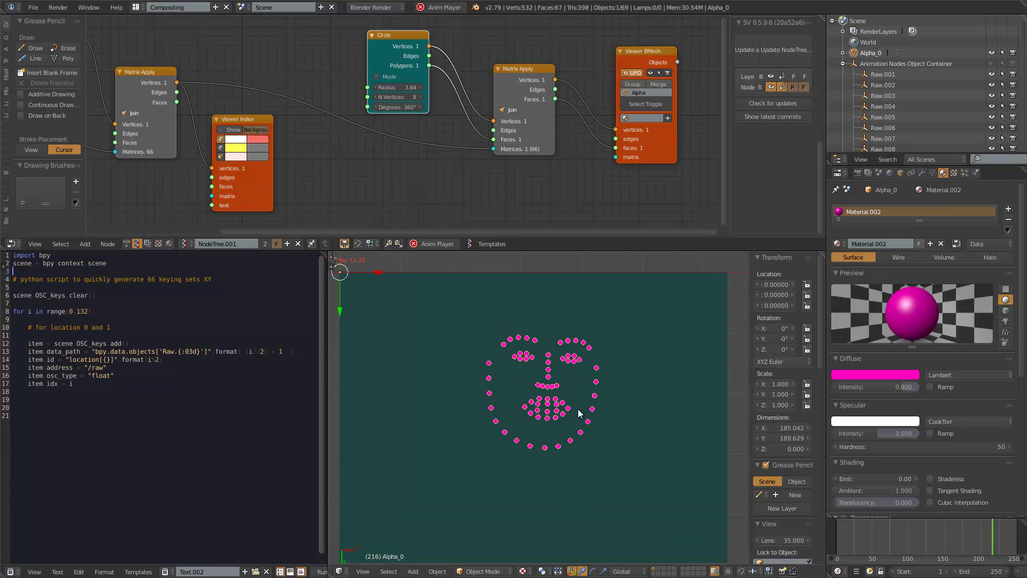
scroll(576, 420, up, 1)
ctrl+middle_drag(438, 159, 515, 136)
Step: Enable Show on the Viewer Index node so landmark indices 0–65 appear in the viewport
click(323, 133)
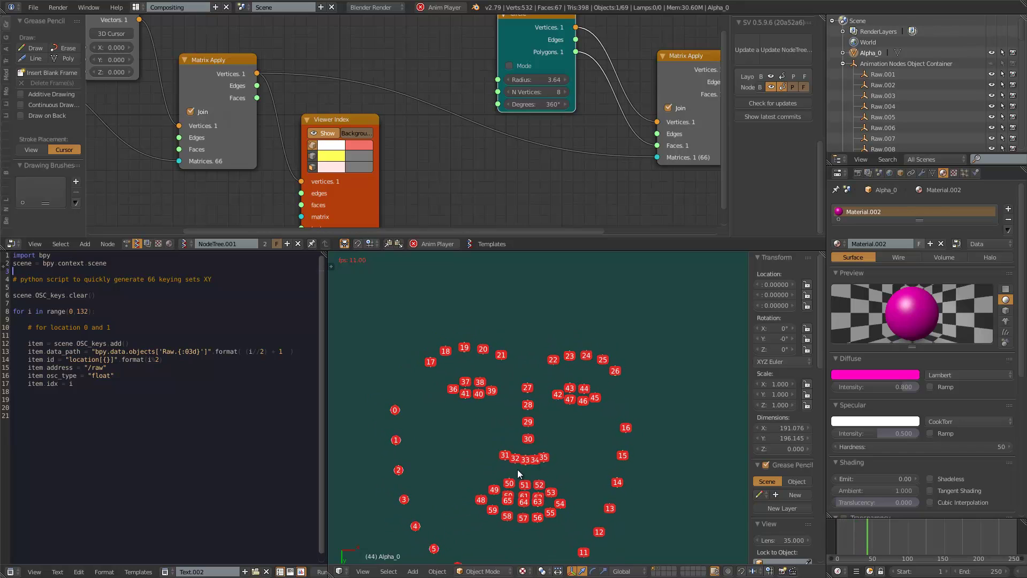
scroll(539, 377, up, 3)
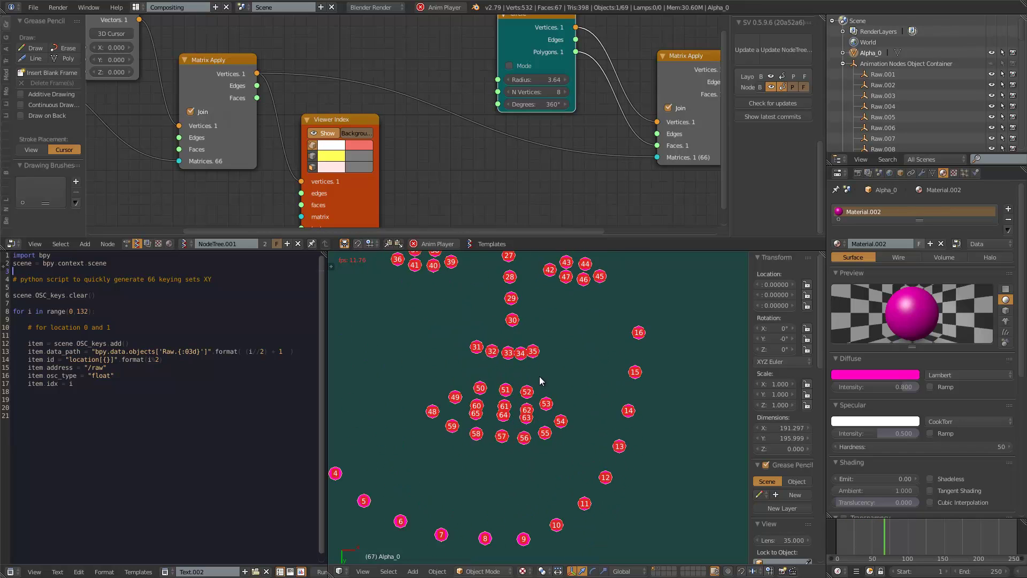
scroll(541, 380, down, 3)
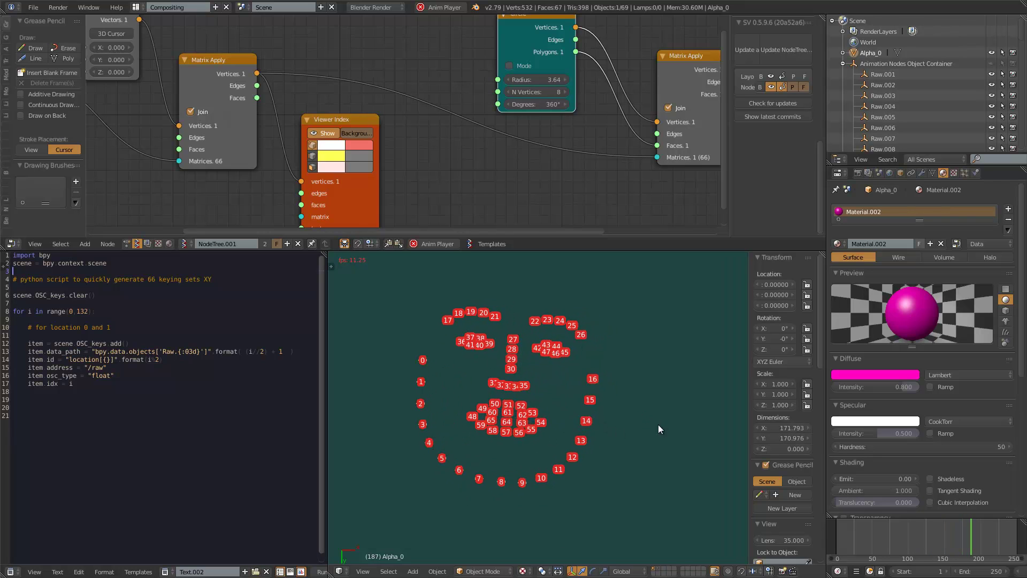
middle_drag(436, 125, 368, 123)
Step: Move the Circle and Viewer BMesh nodes up and left to free space below them
scroll(405, 145, down, 1)
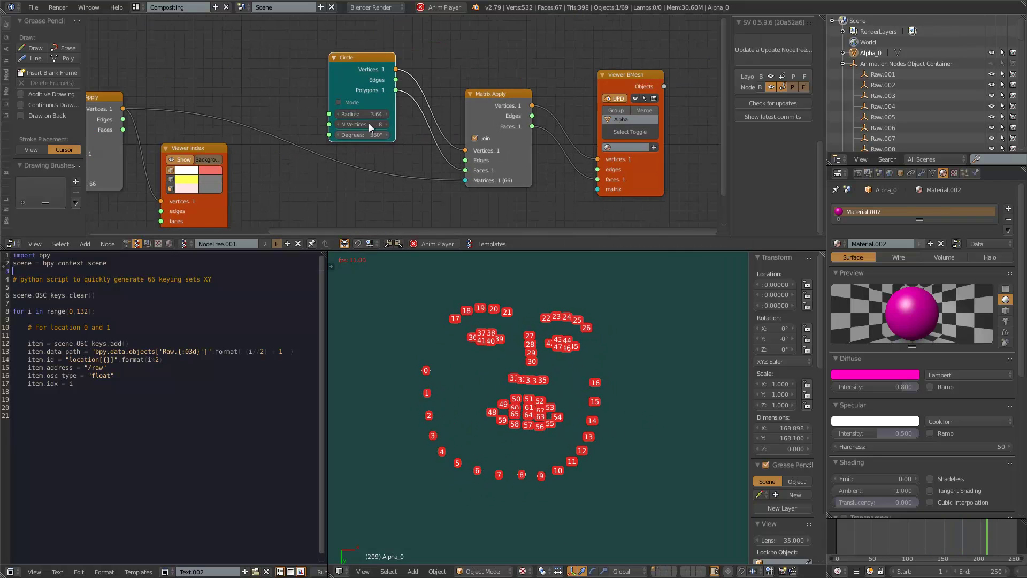
drag(337, 55, 289, 36)
drag(486, 94, 432, 67)
click(606, 69)
drag(605, 67, 552, 50)
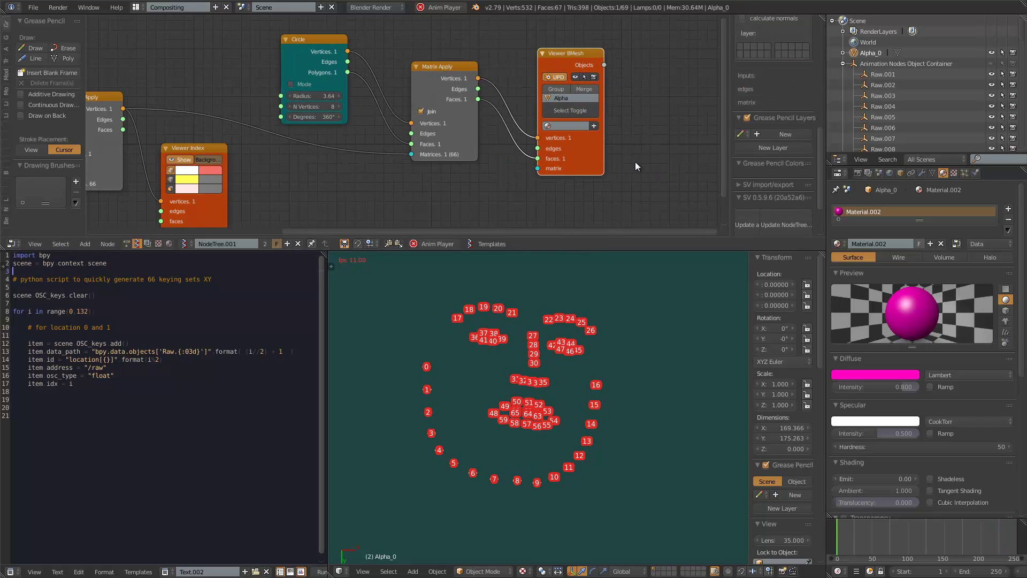
scroll(634, 161, down, 1)
middle_drag(634, 161, 629, 126)
Step: Search 'kdt' and add a KDT Closest Edges MK2 node
key(shift+a)
click(629, 126)
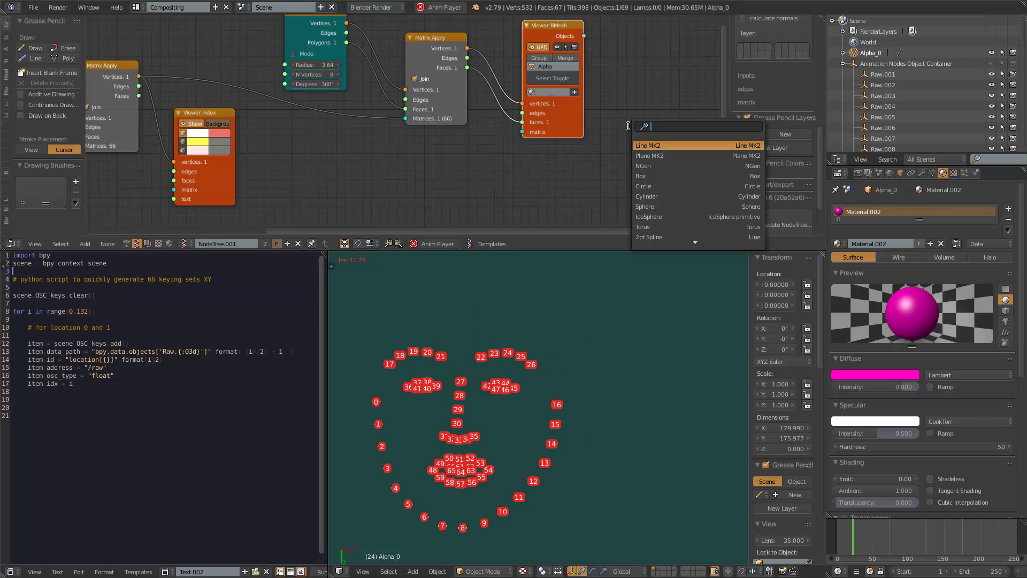
text(kdt)
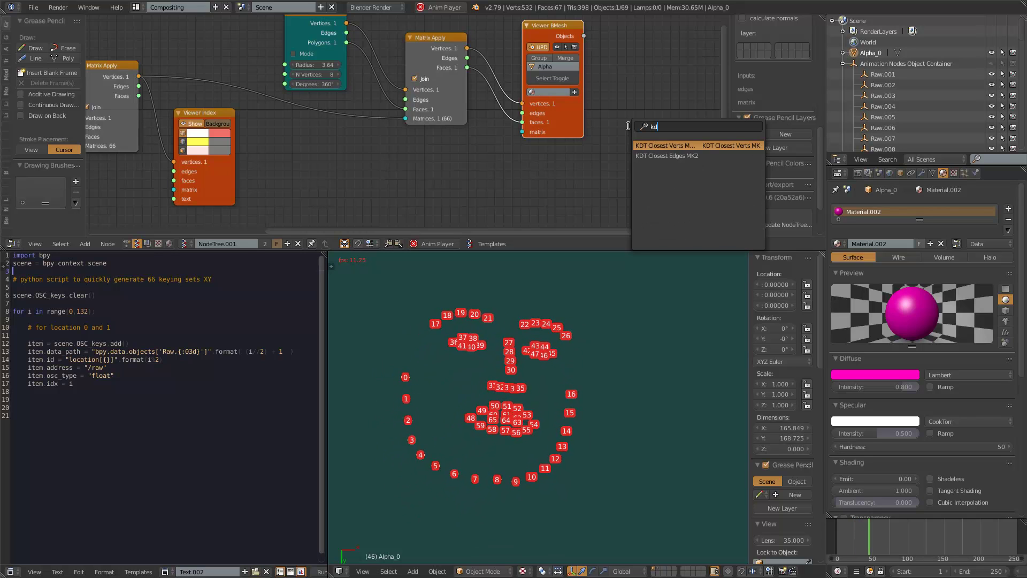
click(666, 156)
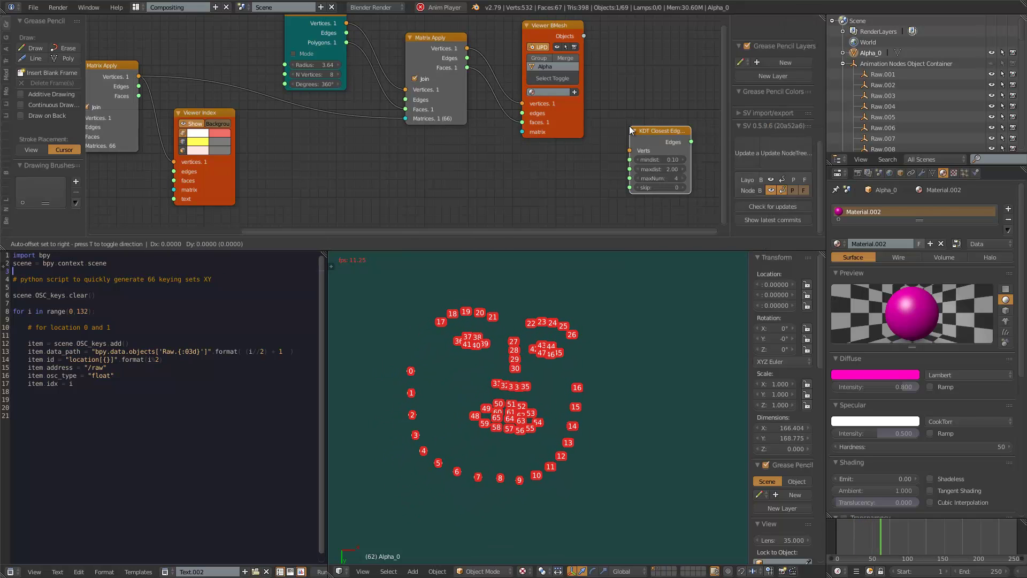
click(453, 140)
Step: Link the Matrix Apply vertices output into the KDT Closest Edges Verts input
scroll(321, 91, down, 1)
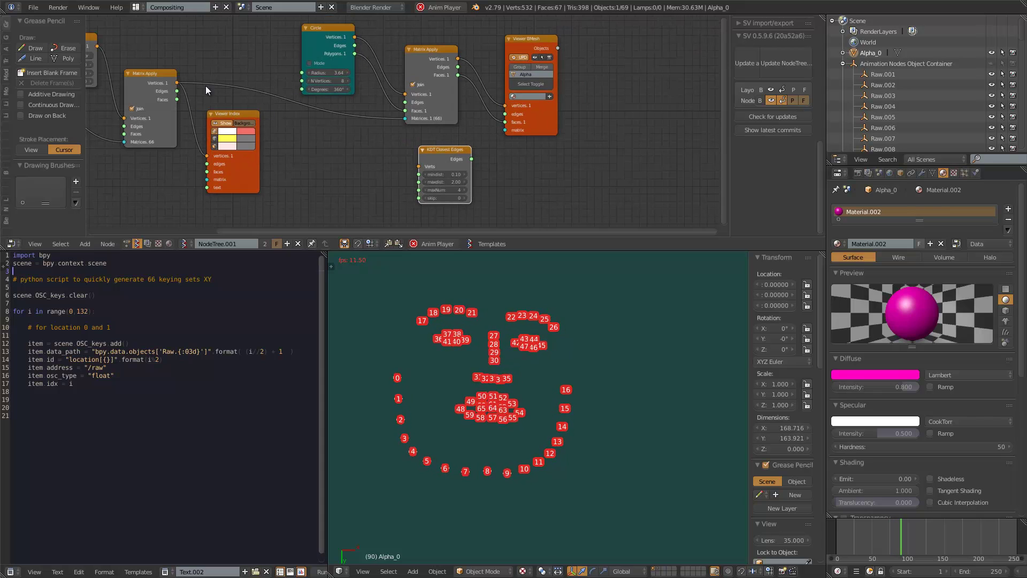
drag(177, 84, 321, 128)
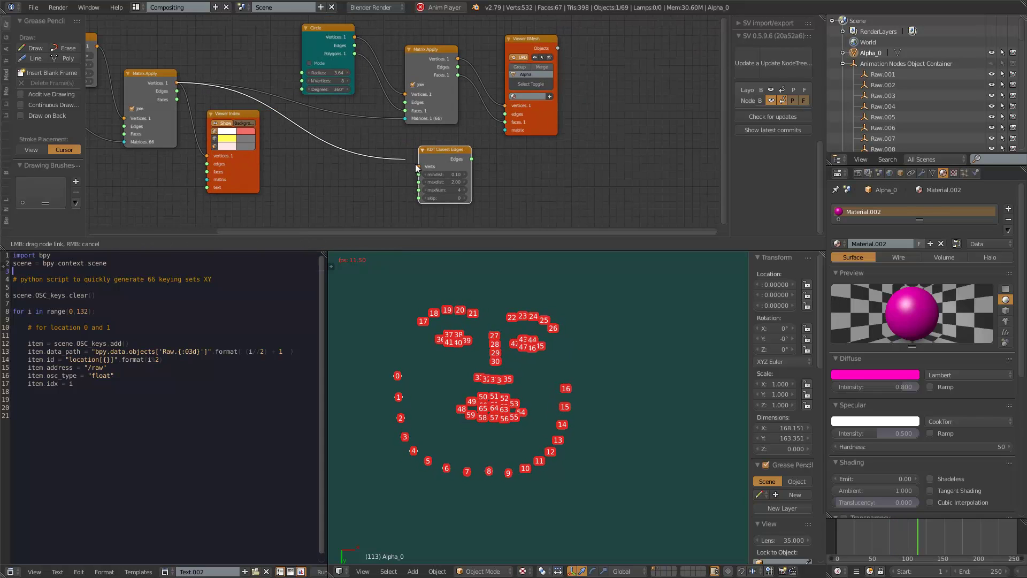
drag(418, 167, 498, 159)
drag(529, 128, 580, 120)
drag(458, 59, 483, 175)
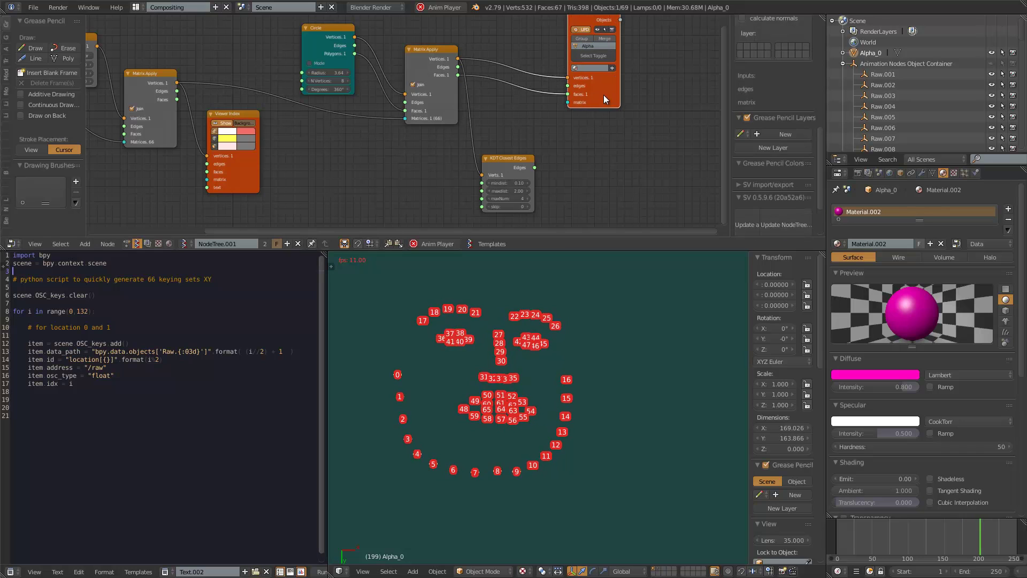
Step: Search 'viewr' and add a Viewer Draw node
key(shift+a)
click(596, 155)
text(viewr)
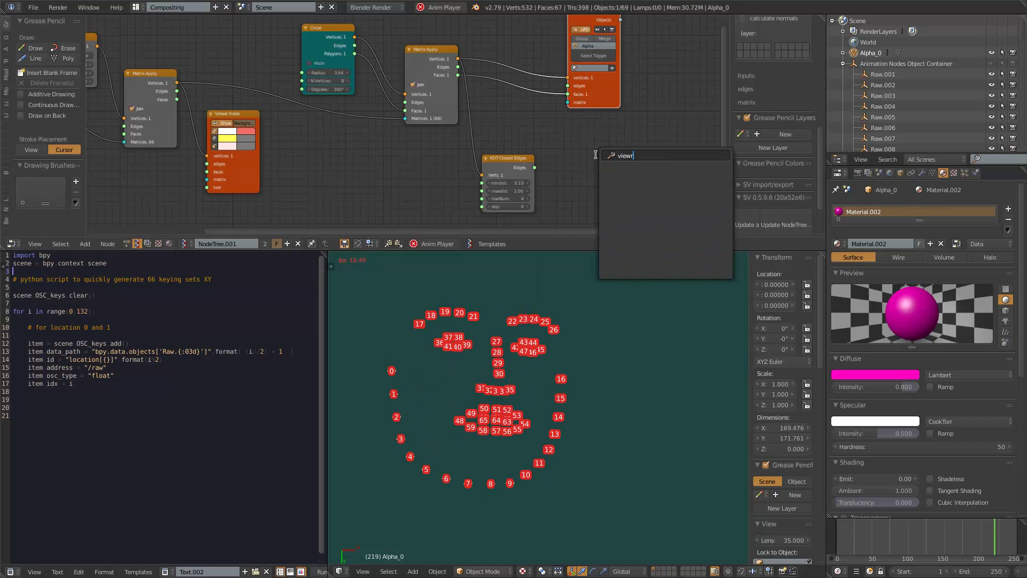
key(BackSpace)
key(Return)
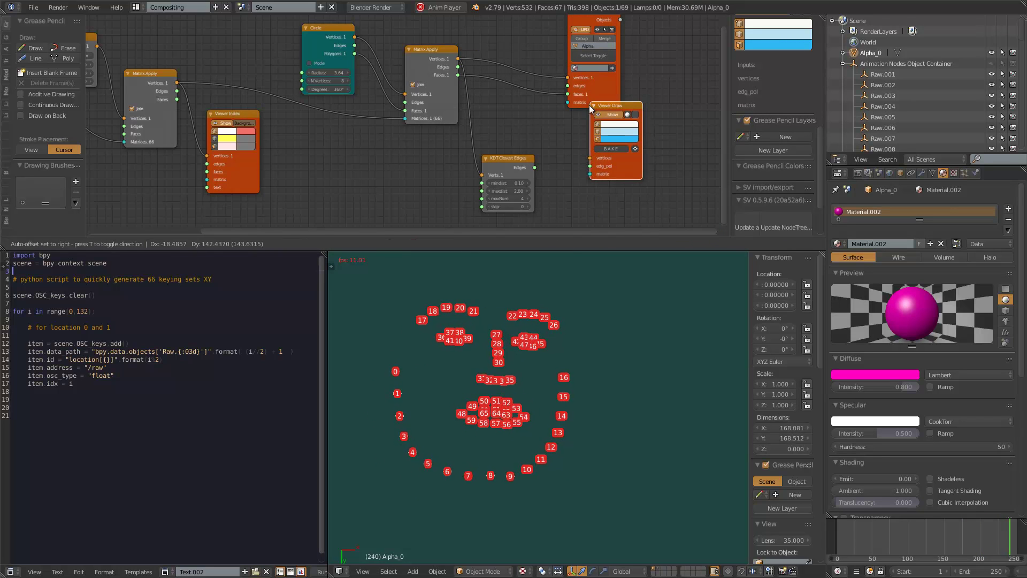
Step: Place the Viewer Draw node and connect KDT Edges to its edg_pol input
click(528, 129)
scroll(519, 140, up, 1)
mouse_move(505, 159)
mouse_down()
mouse_move(570, 157)
mouse_move(417, 37)
mouse_up()
drag(592, 80, 605, 115)
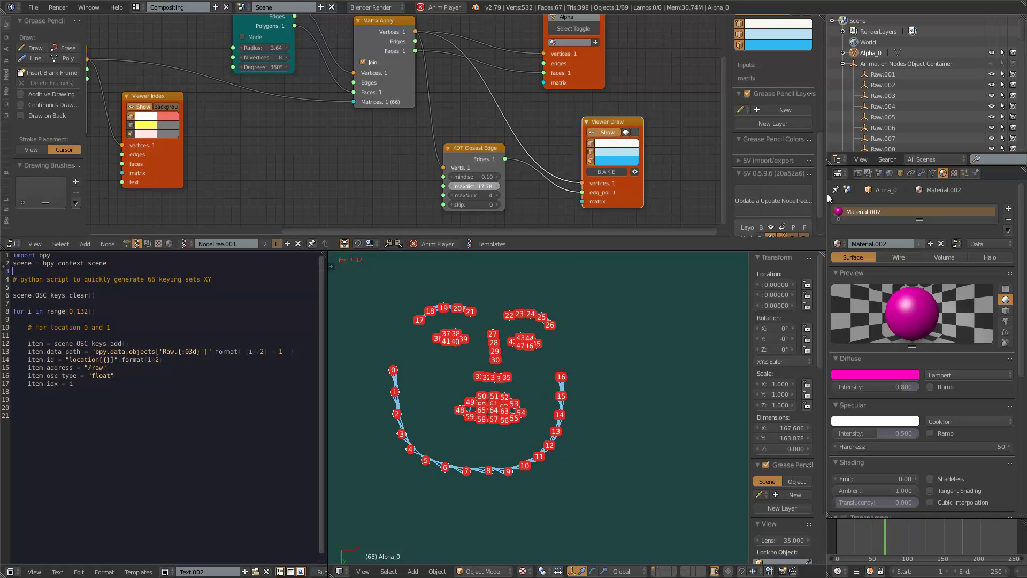
Step: Turn off Viewer Index Show to hide the landmark index numbers
click(138, 108)
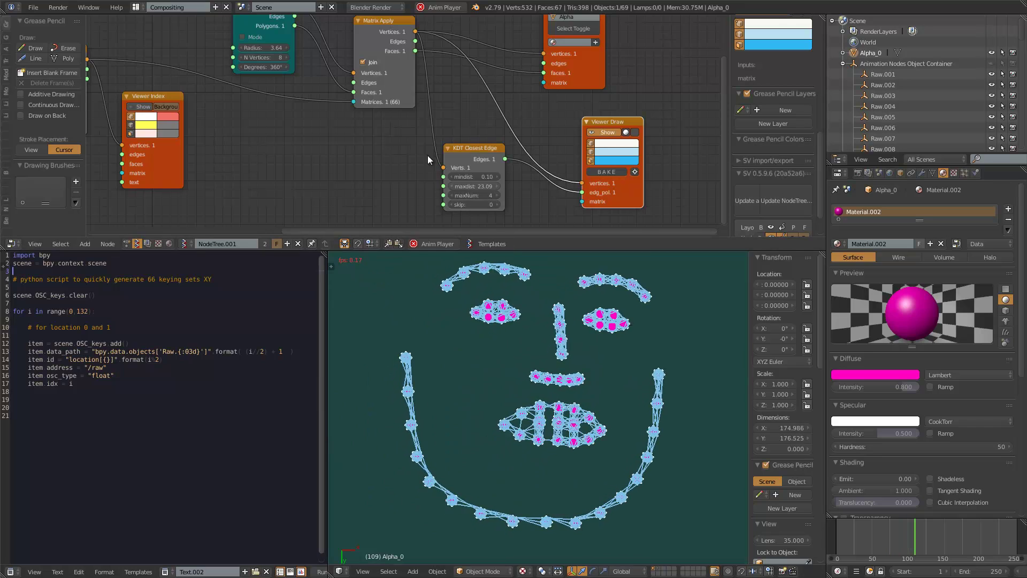
scroll(428, 160, up, 1)
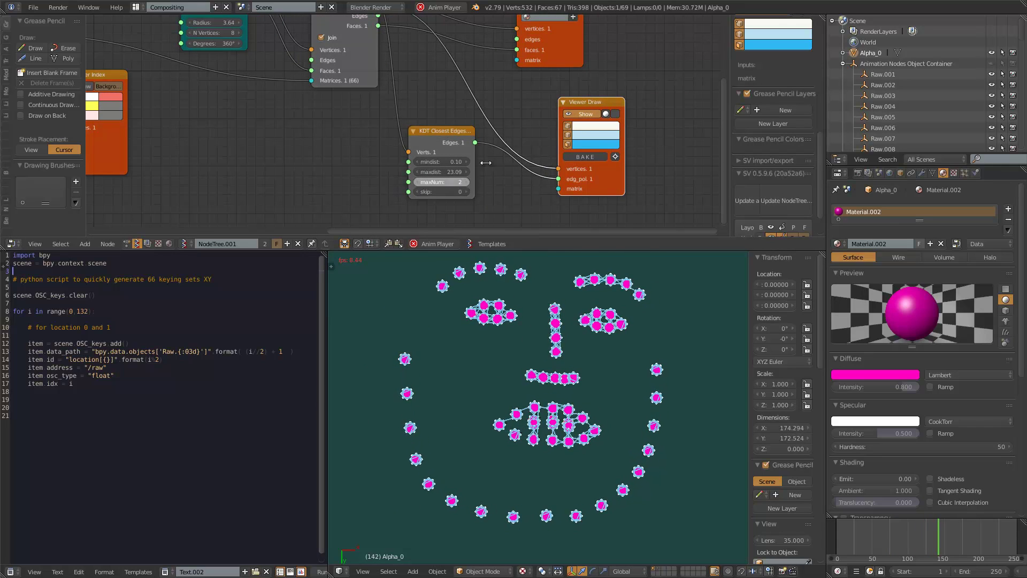
middle_drag(496, 159, 474, 249)
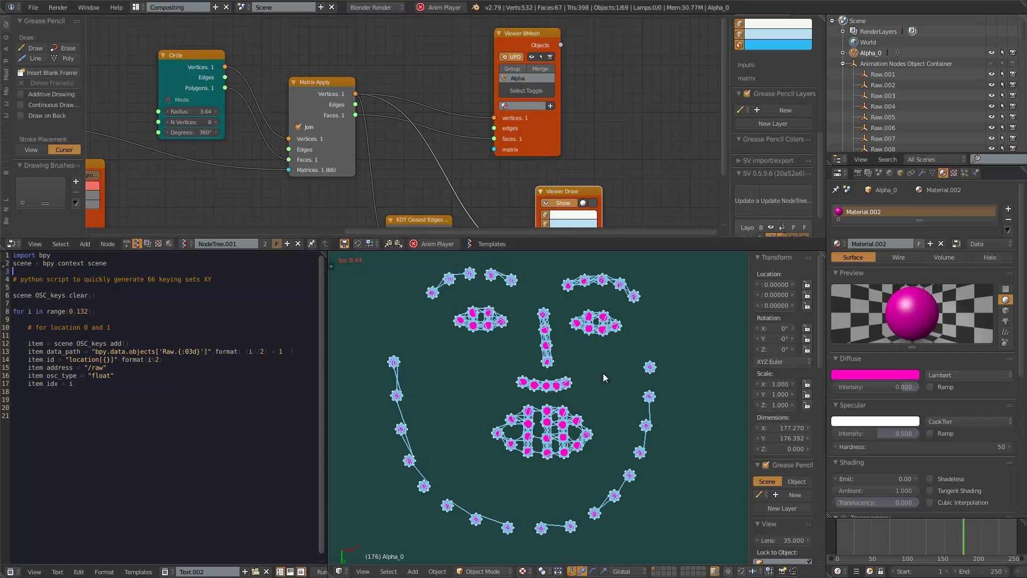
middle_drag(436, 230, 443, 153)
Step: Set the KDT maxdist to 26.75 and raise maxNum to 10
mouse_move(442, 183)
mouse_down()
mouse_move(519, 181)
mouse_move(452, 188)
mouse_up()
click(451, 193)
click(451, 193)
click(451, 193)
click(451, 193)
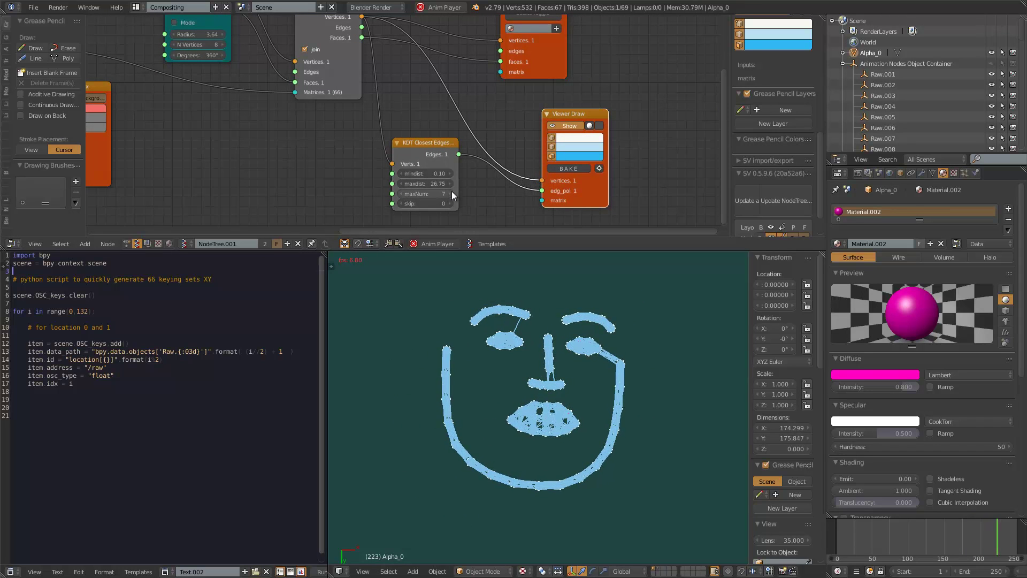
click(451, 192)
click(449, 190)
click(449, 190)
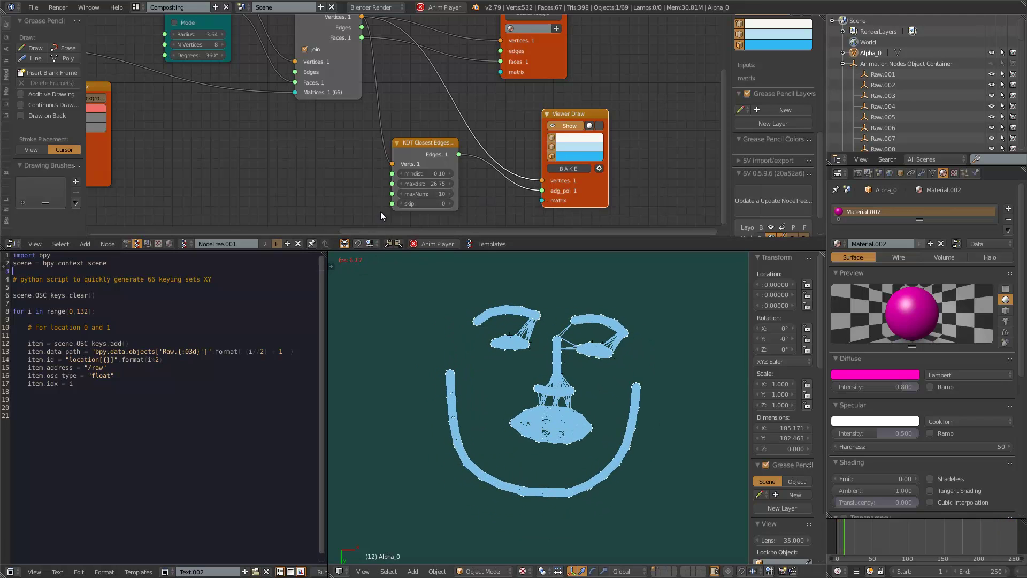
middle_drag(380, 211, 340, 208)
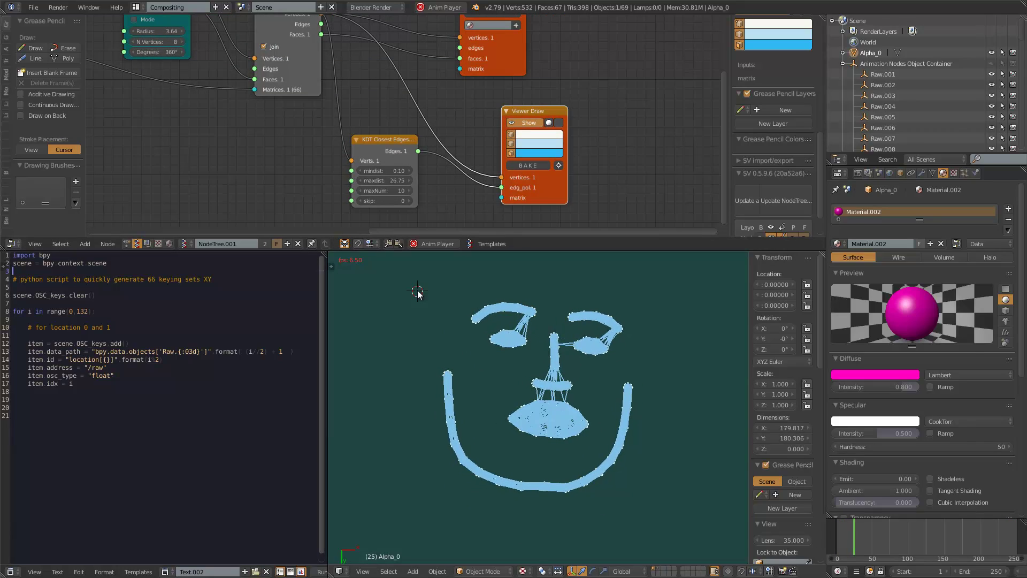
Step: Maximize the 3D view, place the 3D cursor right of the face, then restore the layout
key(shift+space)
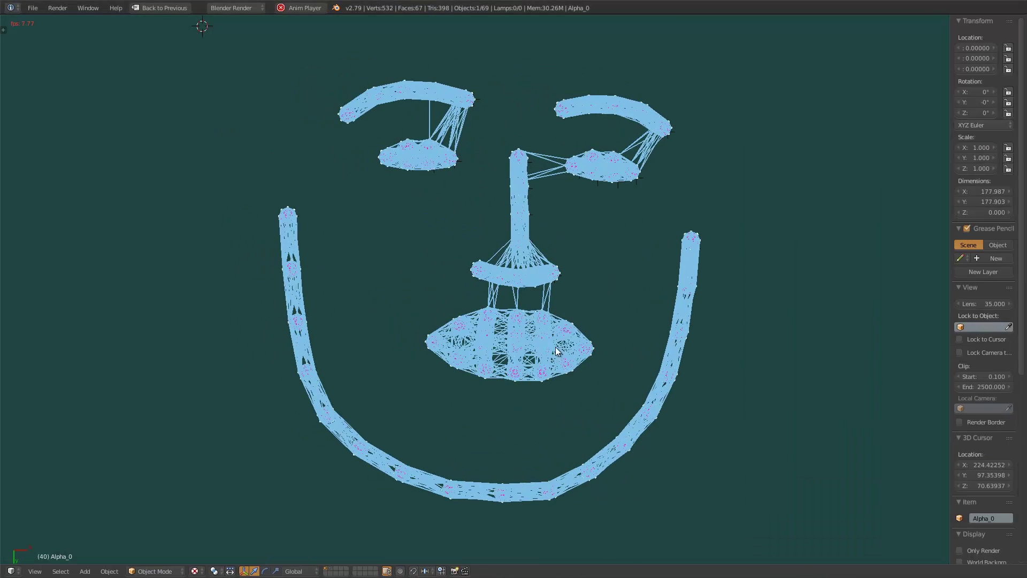
click(708, 273)
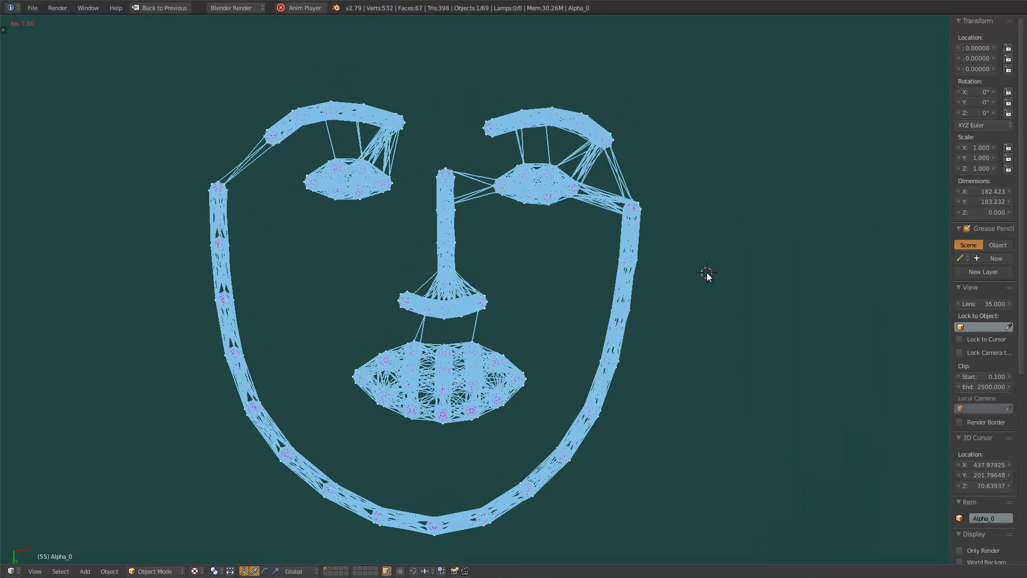
key(shift+space)
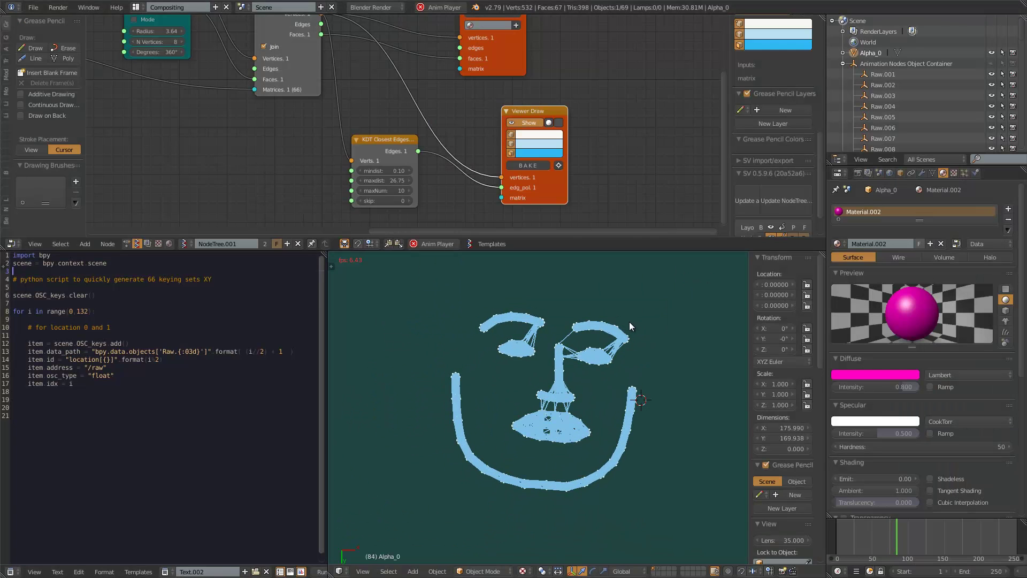
Step: Set the KDT Closest Edges node to maxNum 3, maxdist 83.78 and mindist 18.55
scroll(411, 182, up, 1)
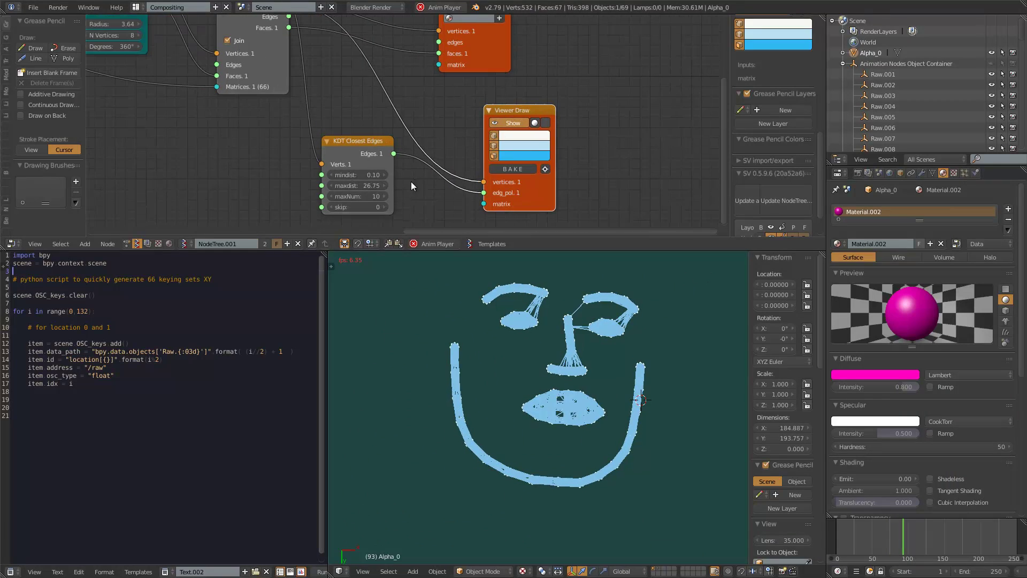
click(367, 197)
text(3)
key(Return)
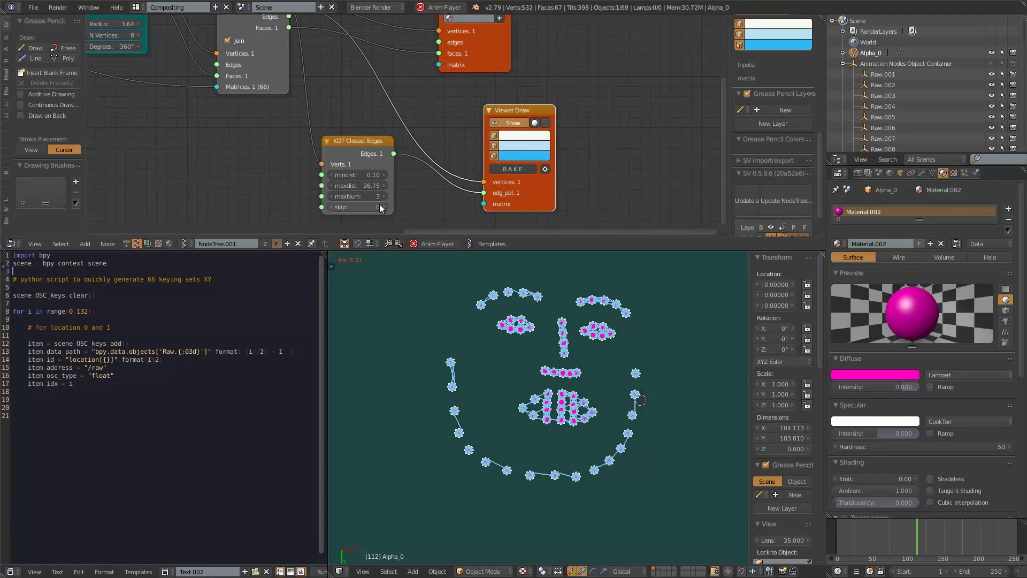
drag(368, 184, 540, 185)
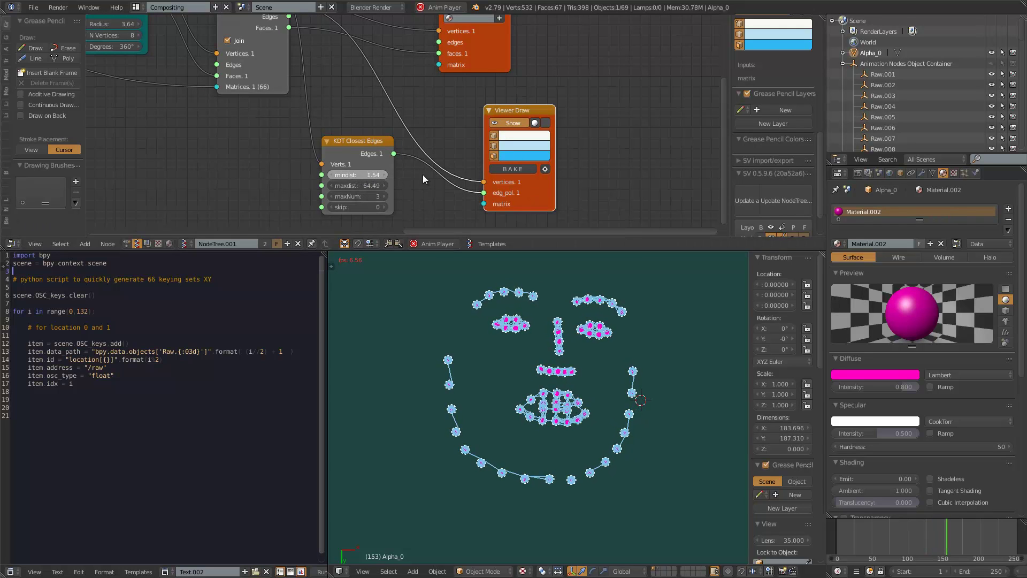
drag(553, 178, 641, 180)
drag(719, 177, 711, 175)
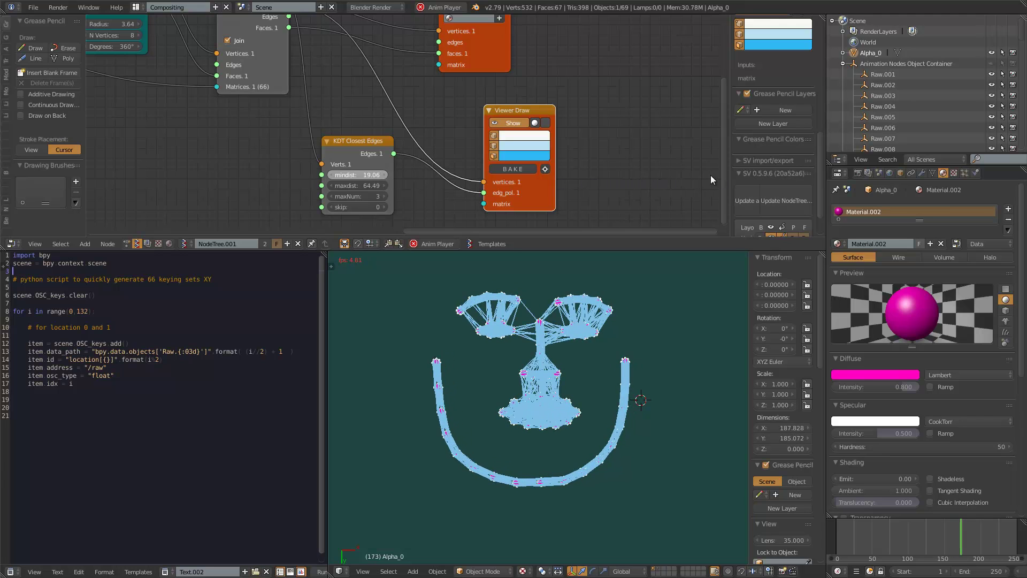
Step: Make the Viewer Draw edge lines yellow-green
click(518, 144)
drag(538, 184, 529, 192)
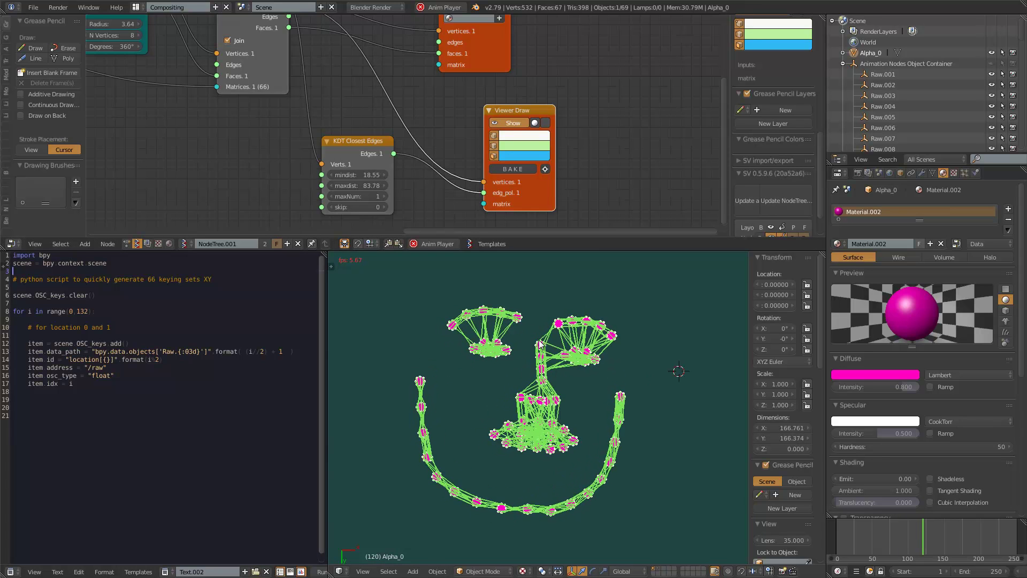
middle_drag(450, 59, 448, 101)
mouse_move(450, 19)
middle_down()
mouse_move(448, 100)
mouse_move(496, 149)
middle_up()
Step: Lower the KDT Closest Edges maxdist from 83.78 to 70.01
scroll(457, 145, down, 2)
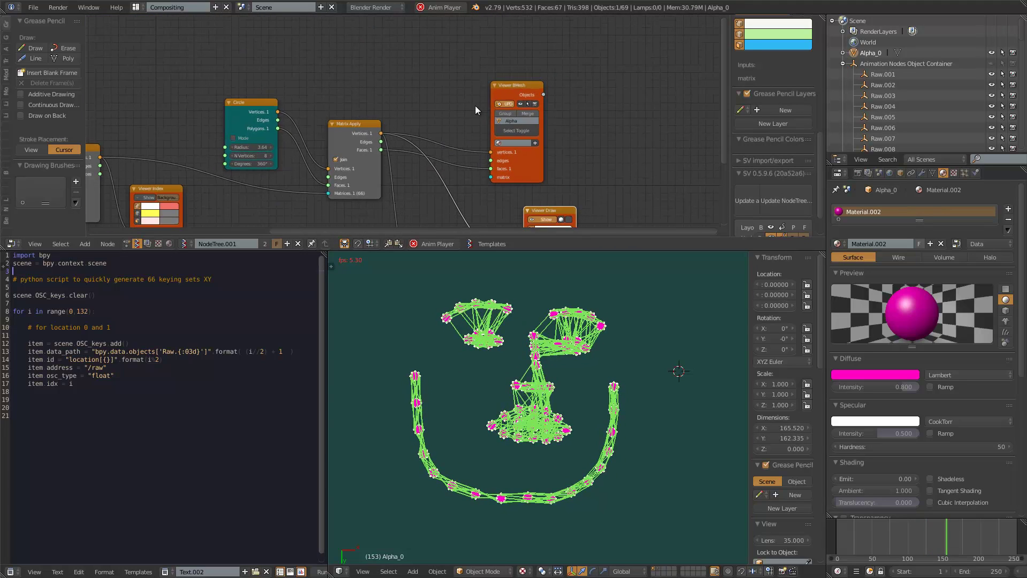
middle_drag(475, 105, 550, 87)
middle_drag(561, 214, 532, 179)
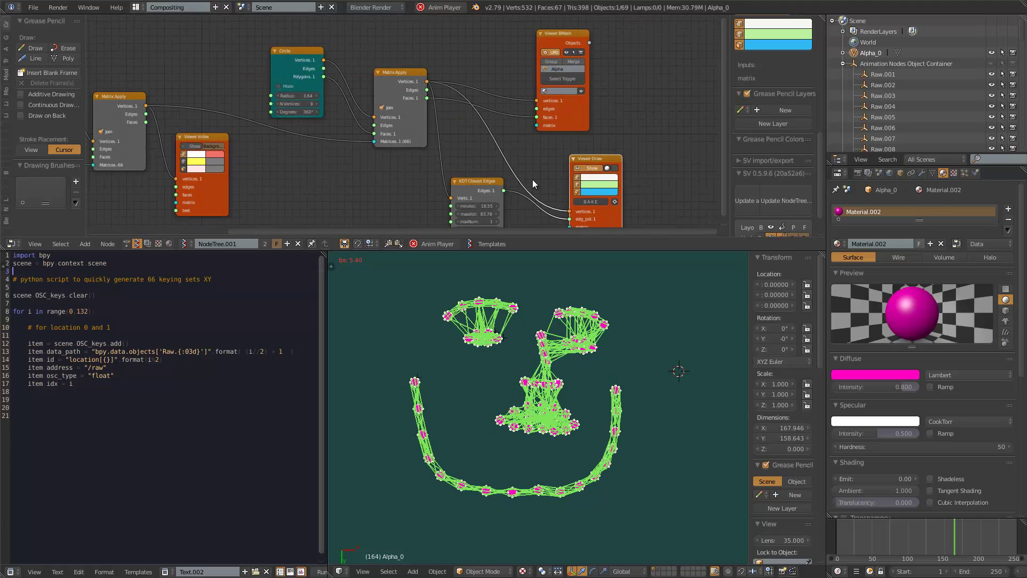
middle_drag(659, 173, 575, 141)
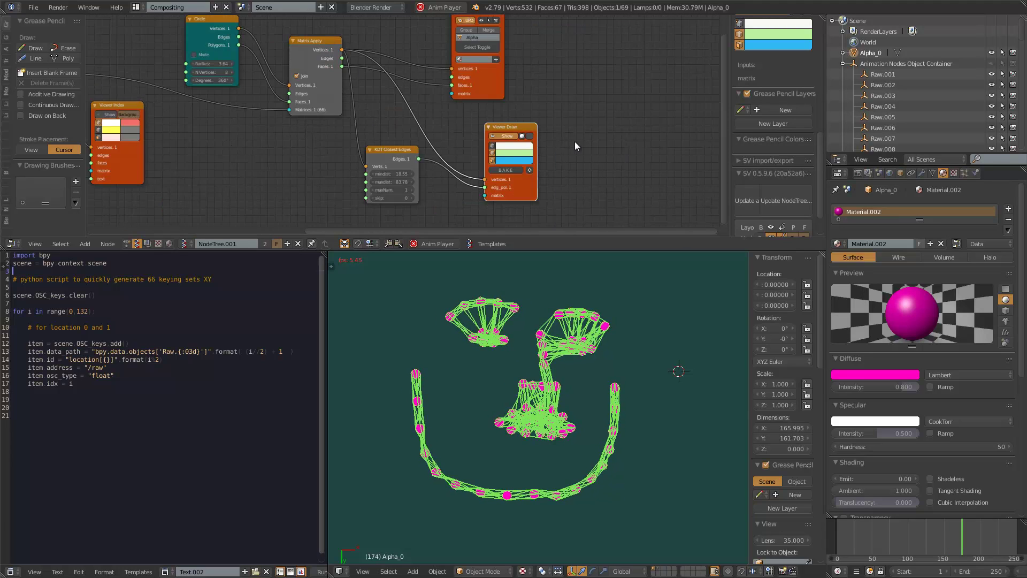
scroll(575, 141, up, 1)
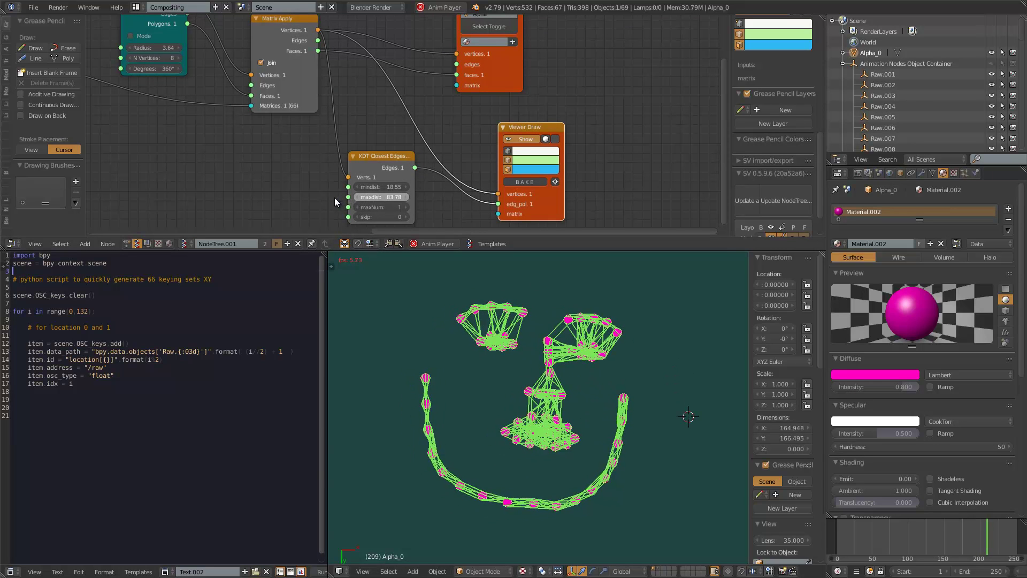
drag(335, 197, 69, 181)
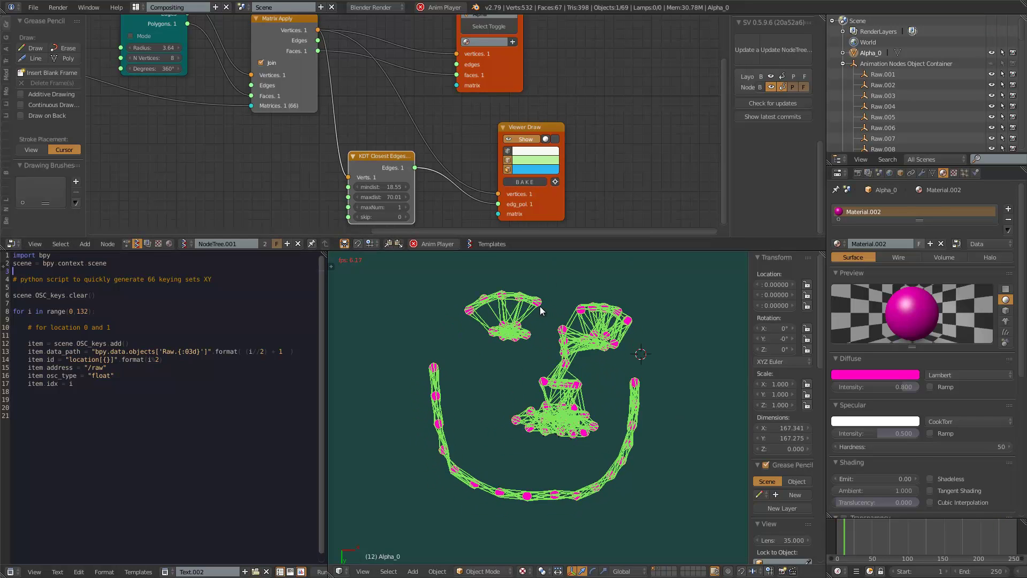
Step: Select the Plane, place the 3D cursor near the face, and orbit to a low angle
right_click(540, 306)
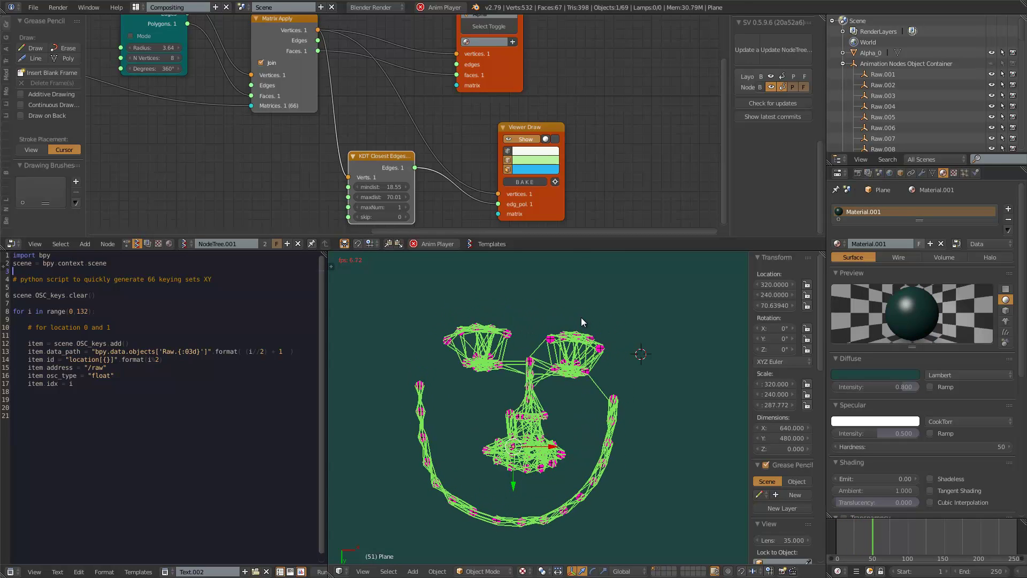
click(642, 342)
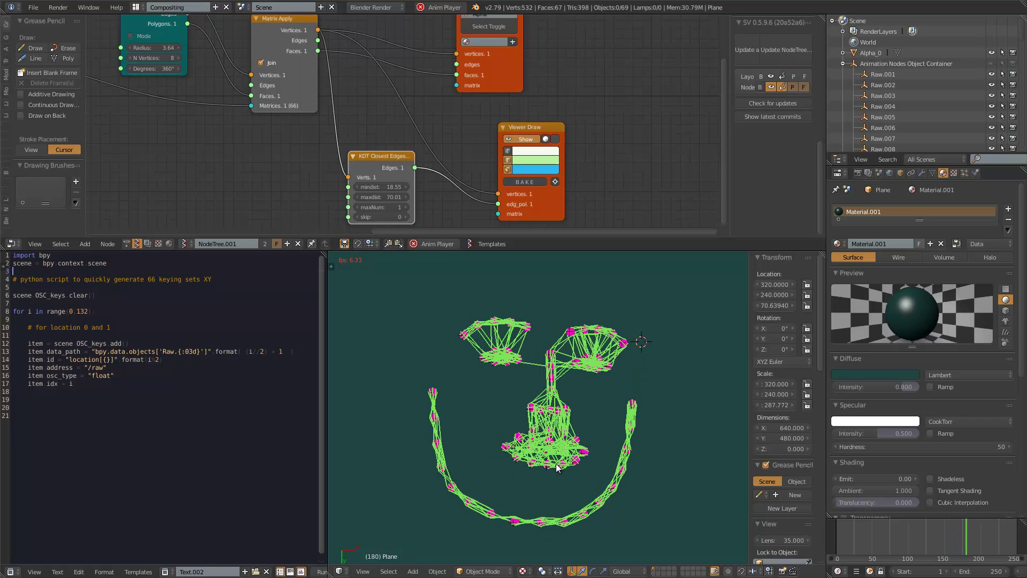
middle_drag(566, 400, 614, 444)
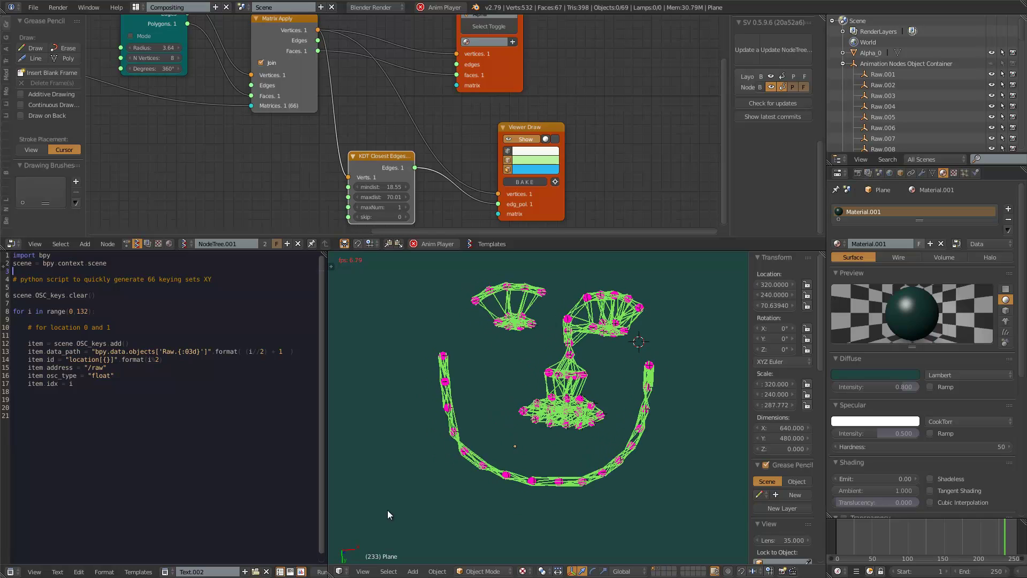
click(363, 571)
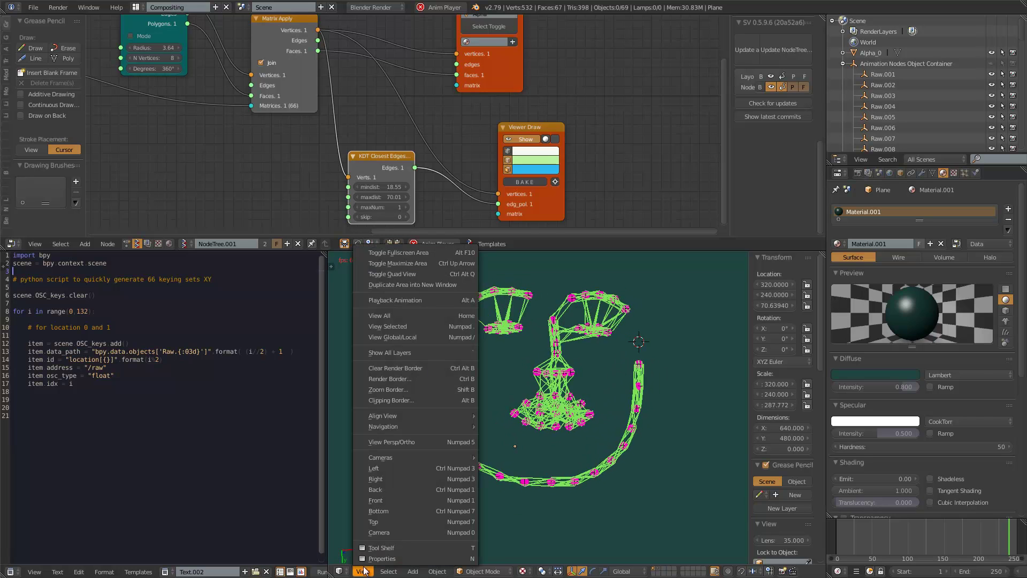
Step: Switch the viewport to Top, then Bottom view, and zoom in on the face
click(384, 521)
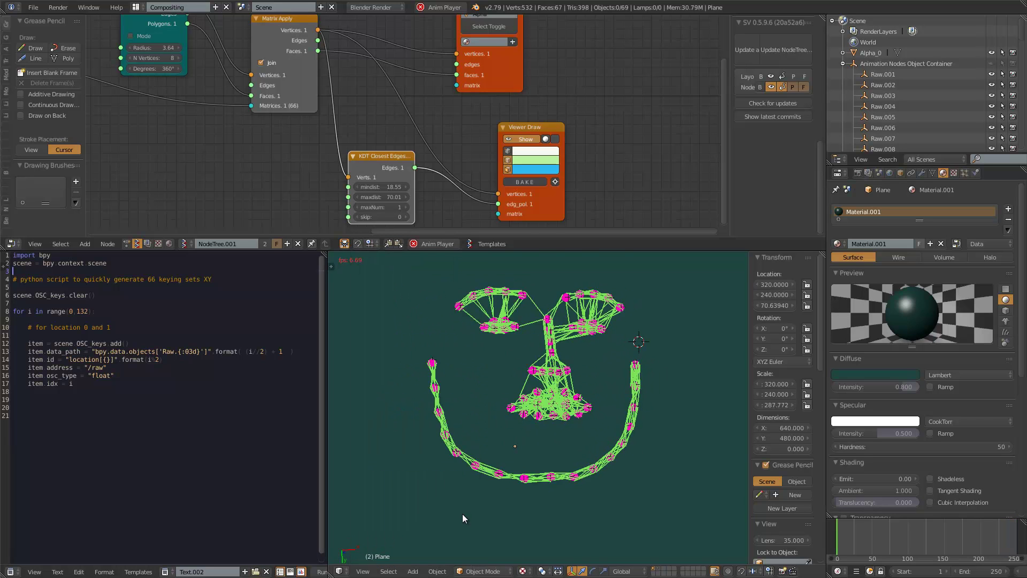
click(363, 572)
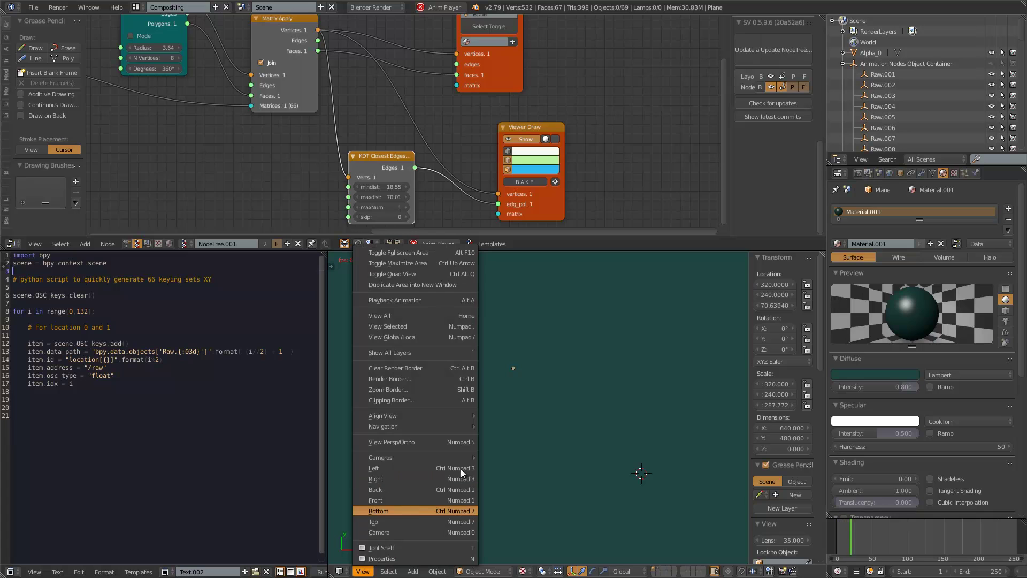
click(405, 509)
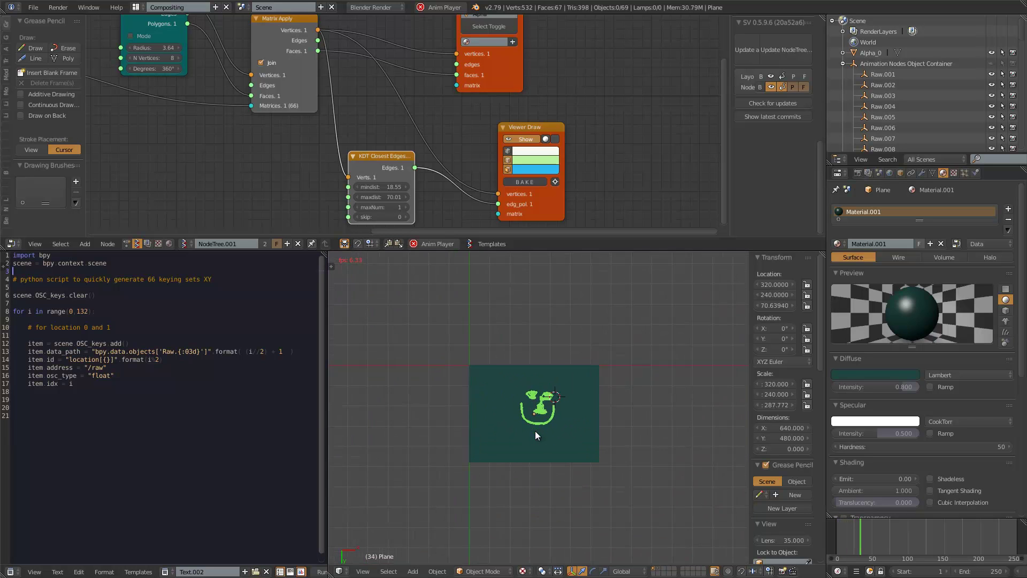
scroll(535, 431, up, 8)
Step: Hide the Viewer Draw edge lines and change Alpha_0's Material.002 diffuse colour to orange
click(516, 138)
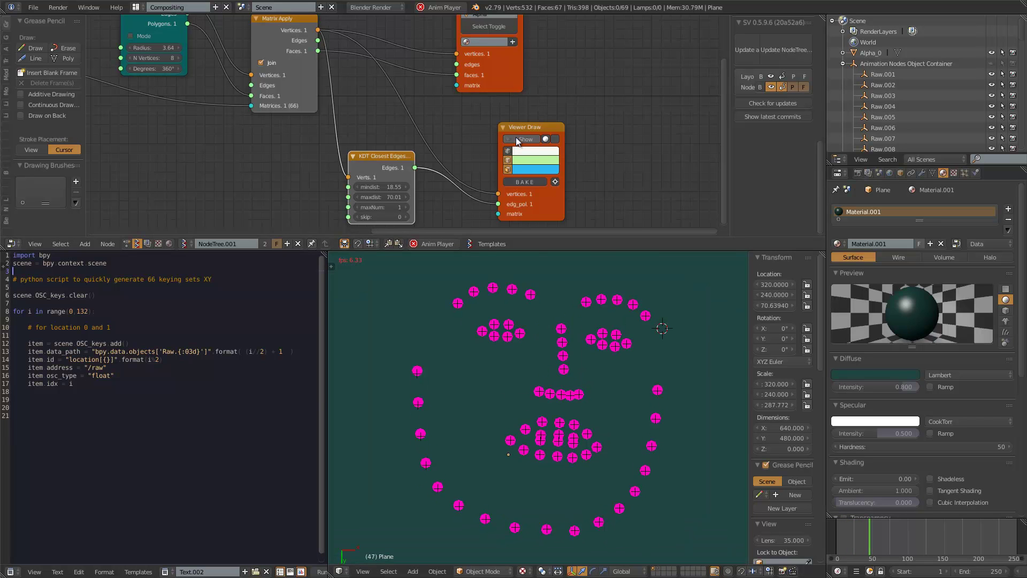
scroll(666, 379, down, 3)
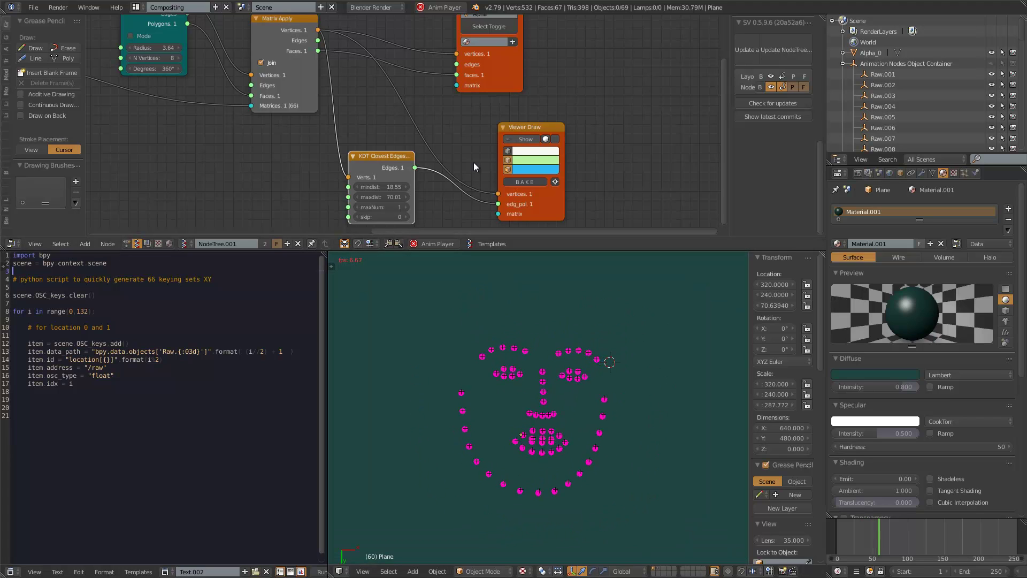
right_click(598, 350)
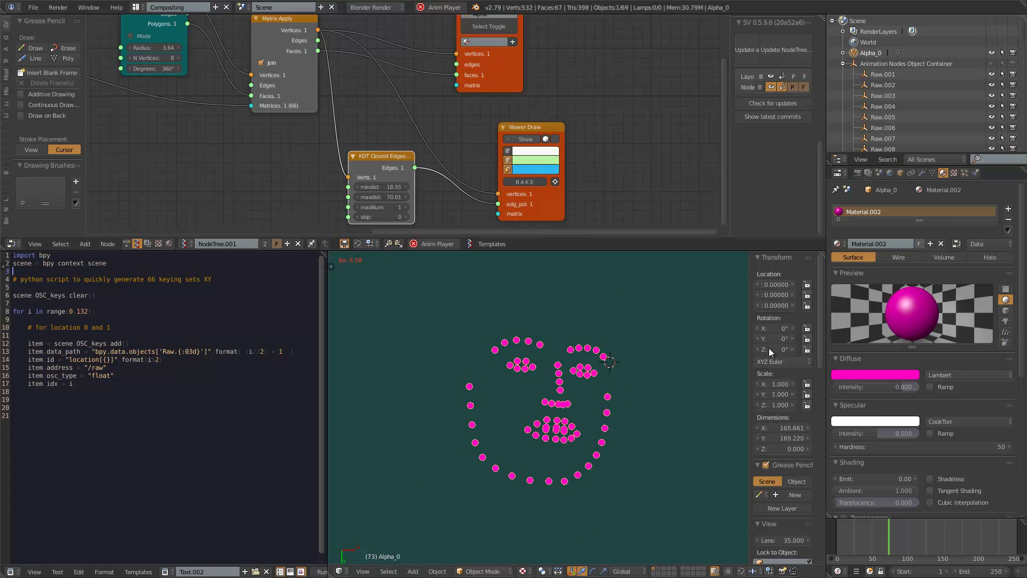
click(875, 373)
drag(866, 278, 854, 302)
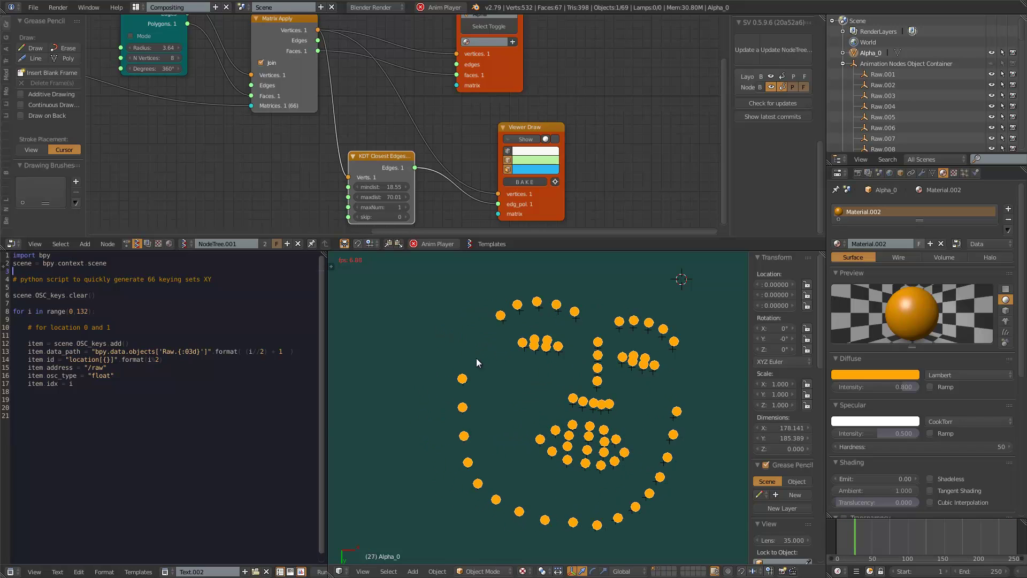
Step: Set the 3D cursor above the face and zoom out to show the whole Sverchok node tree
scroll(476, 357, down, 7)
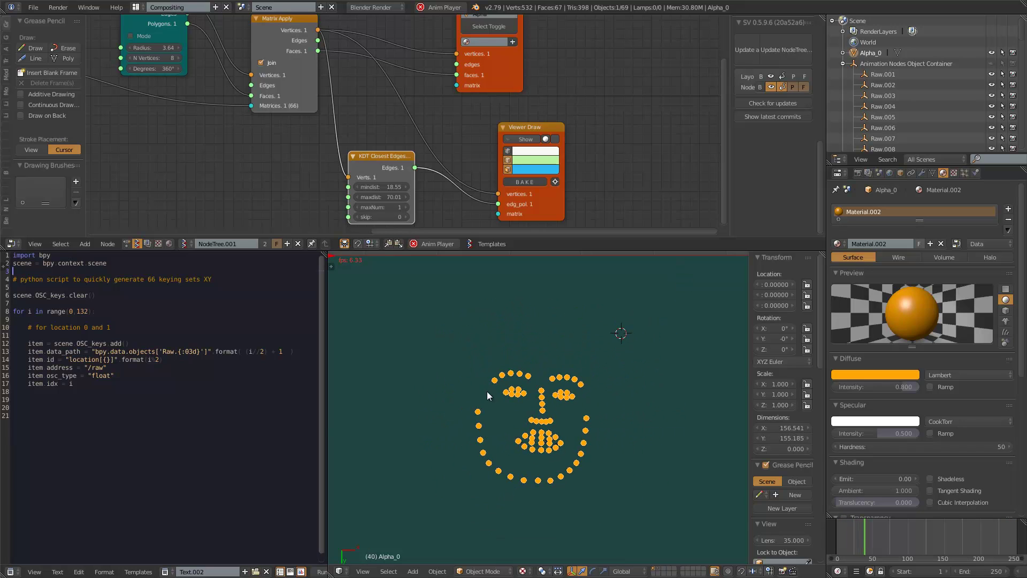
click(492, 309)
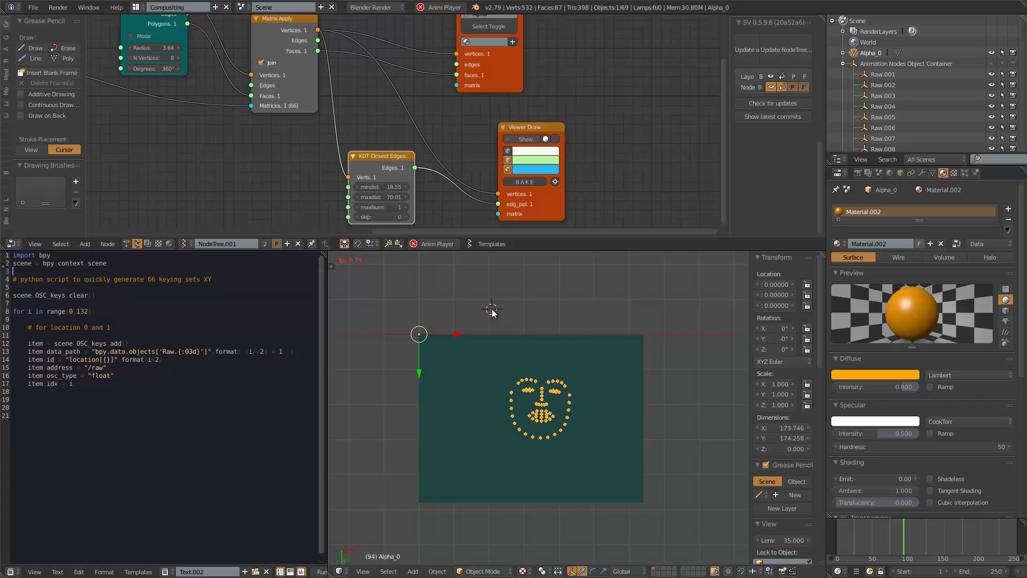
middle_drag(304, 182, 387, 175)
scroll(339, 191, down, 2)
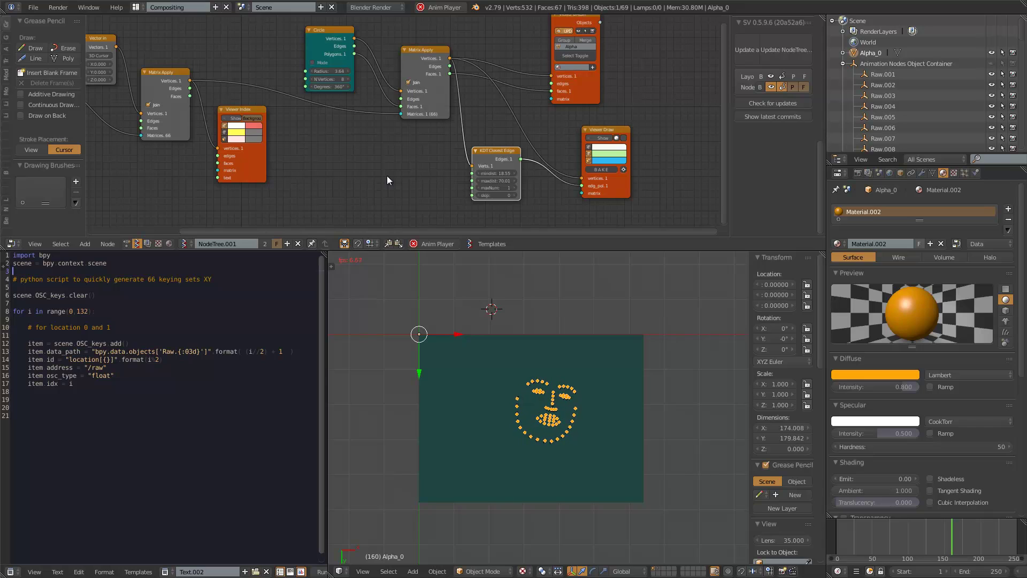
scroll(441, 301, up, 1)
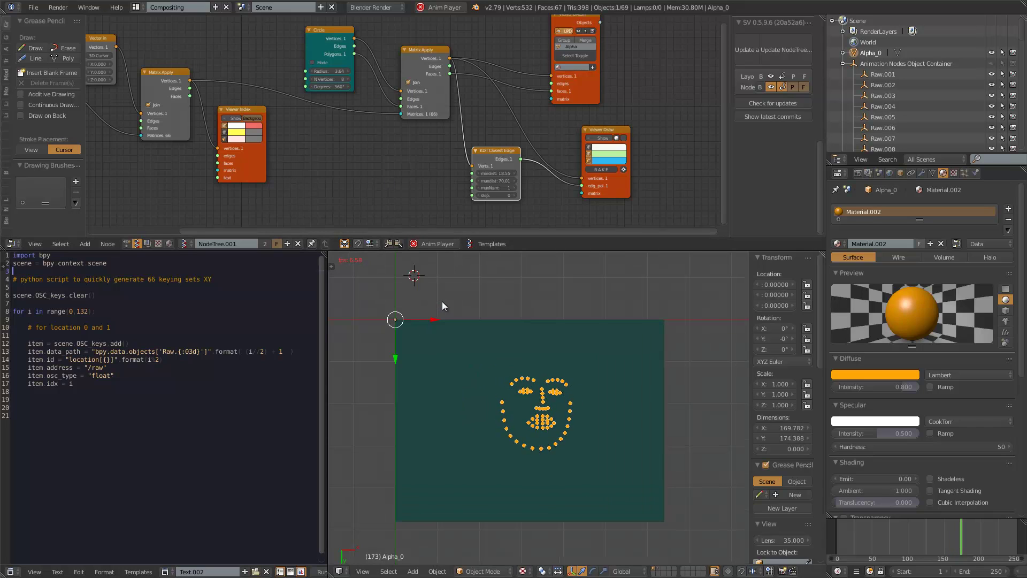